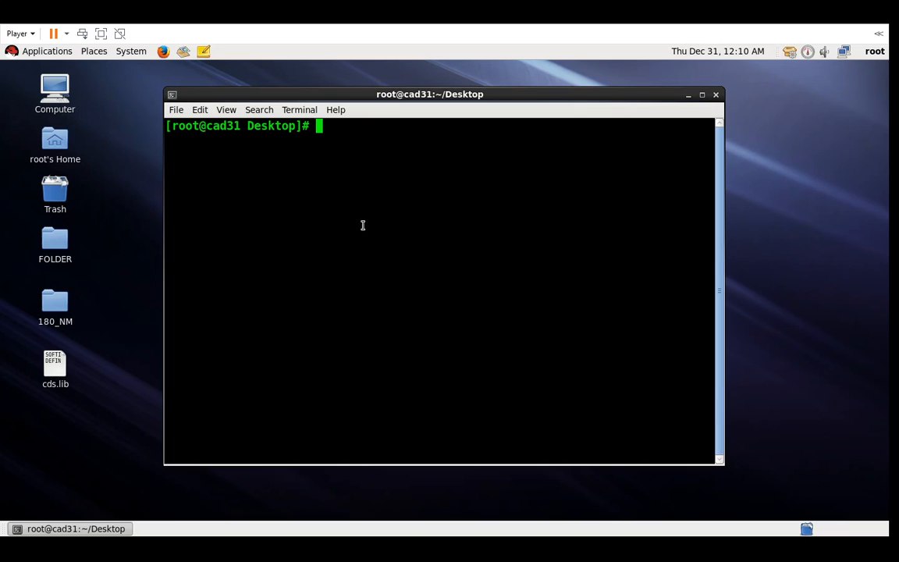
# - Start a C shell and source /home/cad/cshrc to load the Cadence environment
pyautogui.write('csh')
pyautogui.press('Return')
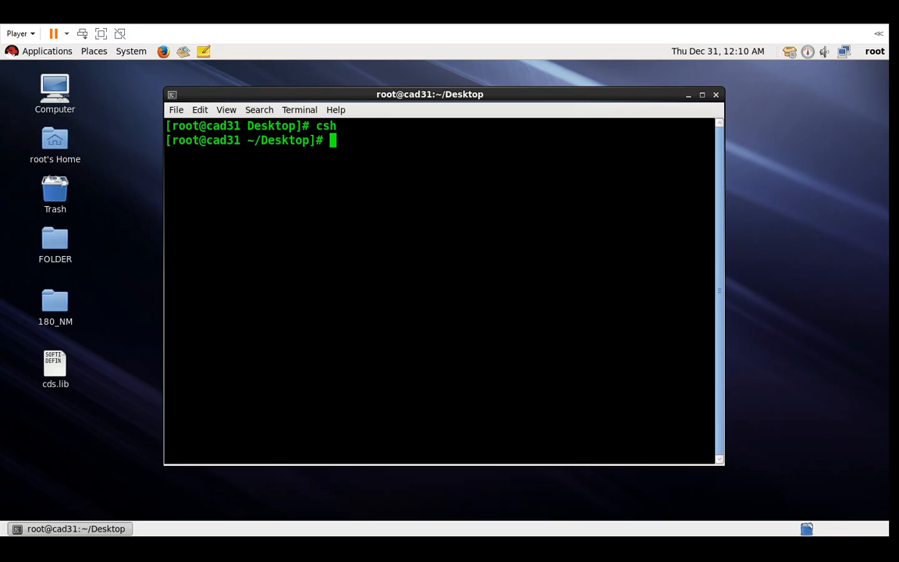
pyautogui.write('source   /home/ca')
pyautogui.press('Tab')
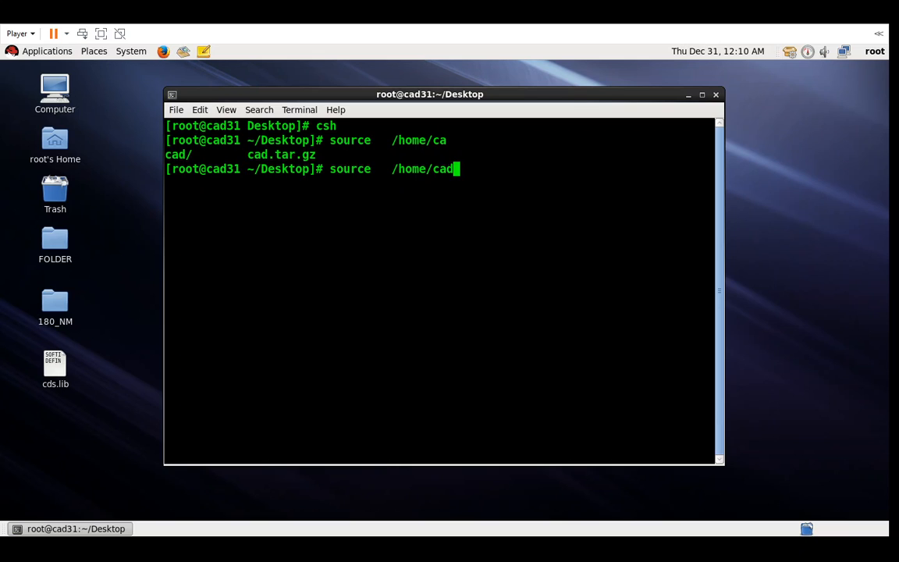
pyautogui.write('/cshrc')
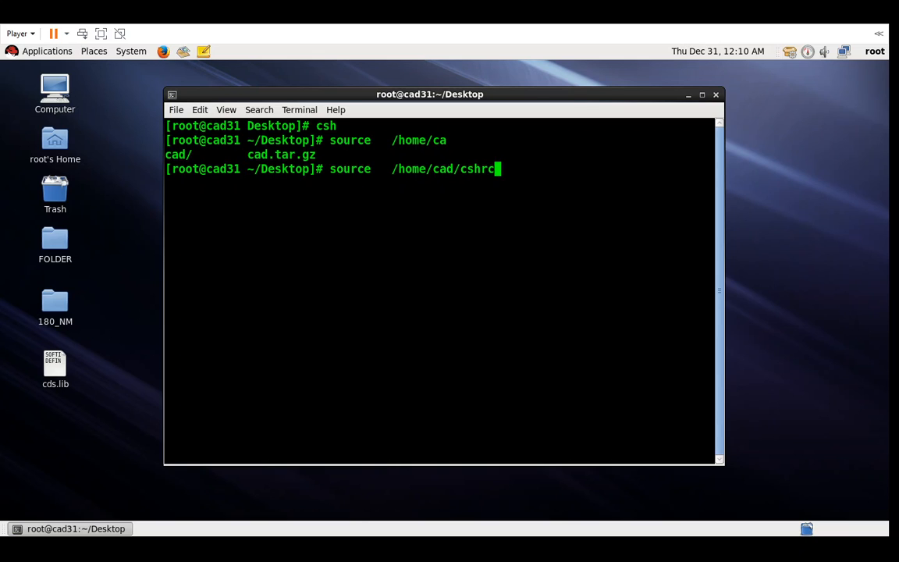
pyautogui.press('Return')
# - Launch Virtuoso from the terminal, correcting the misspelled command
pyautogui.write('v')
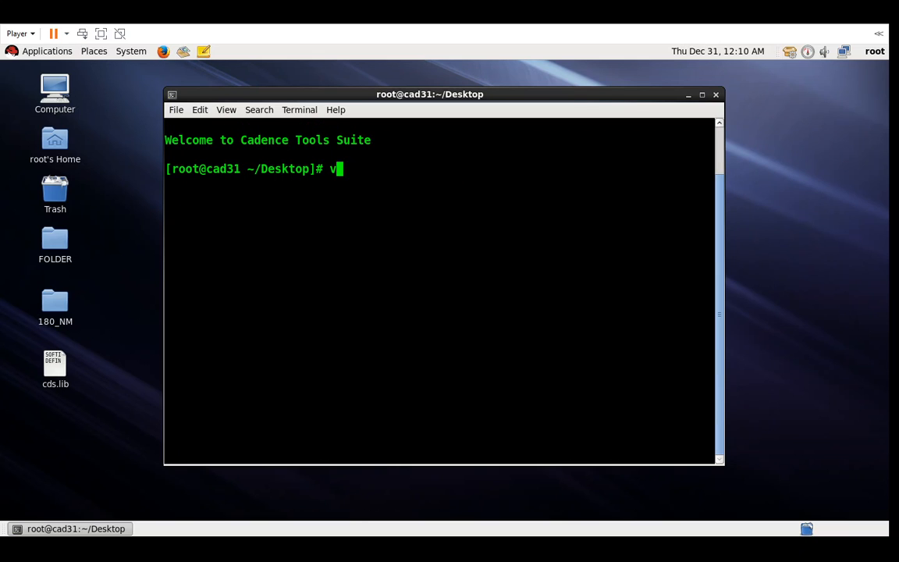
pyautogui.write('irtuso')
pyautogui.press('BackSpace')
pyautogui.write('uso')
pyautogui.press('BackSpace')
pyautogui.press('BackSpace')
pyautogui.write('oso')
pyautogui.press('Return')
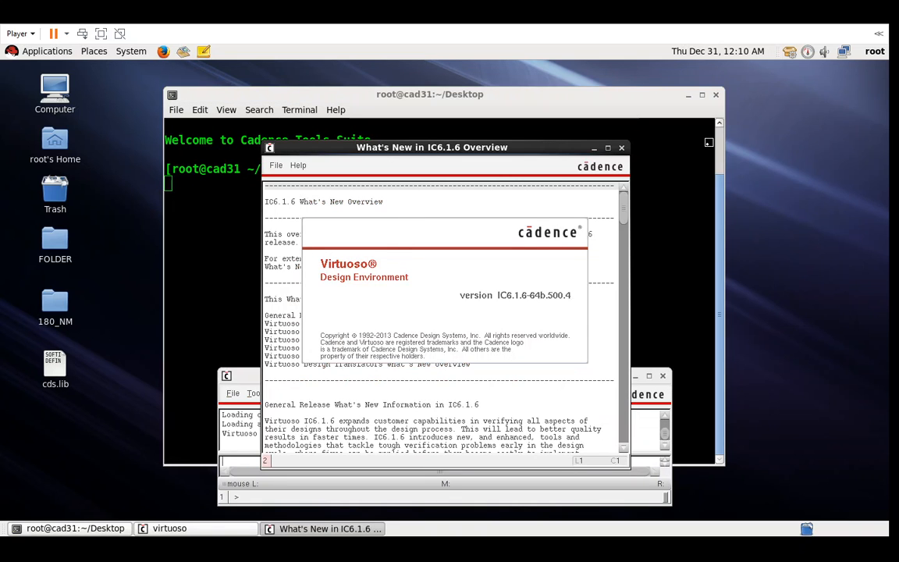
# - Close the What's New window and create a new cellview named nand2 in 180_NM
pyautogui.click(621, 148)
pyautogui.click(233, 393)
pyautogui.moveTo(270, 373)
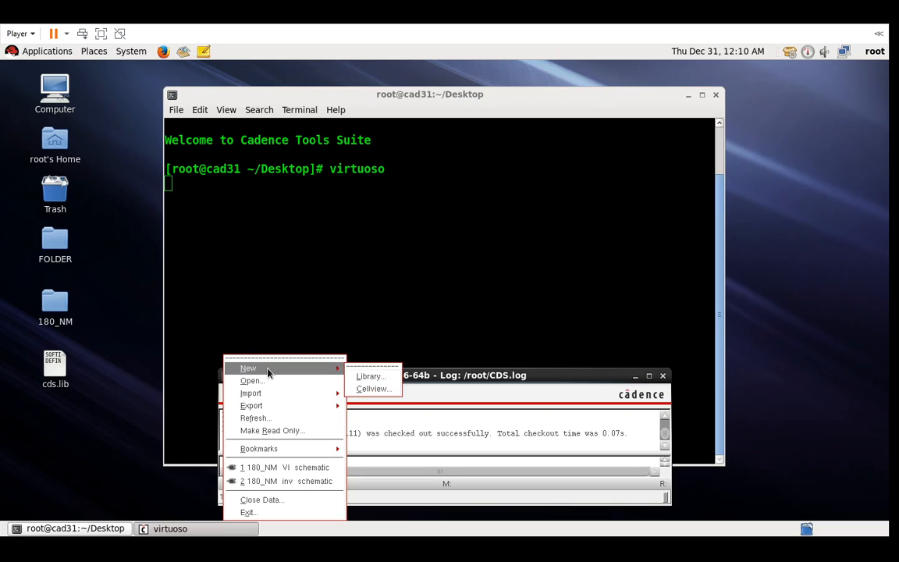
pyautogui.click(368, 387)
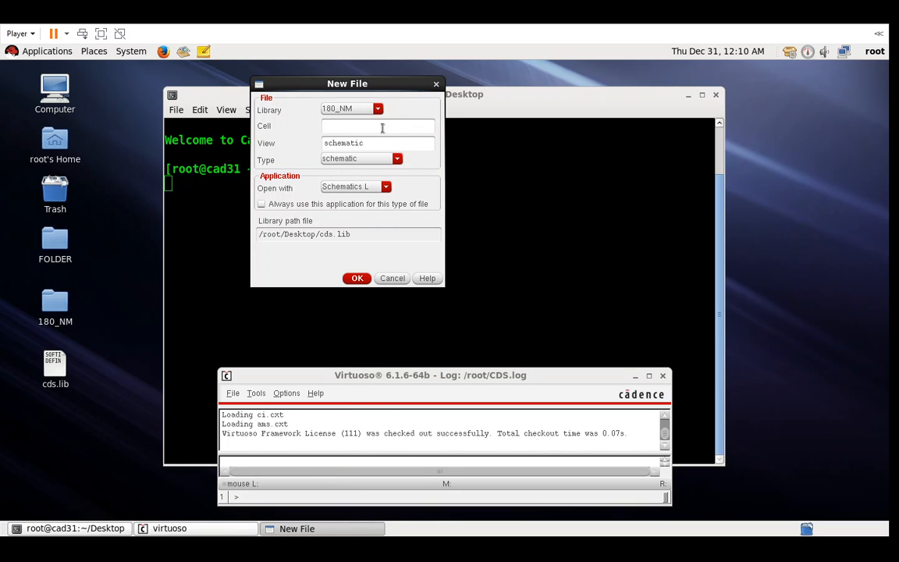
pyautogui.write('nand2')
pyautogui.press('Return')
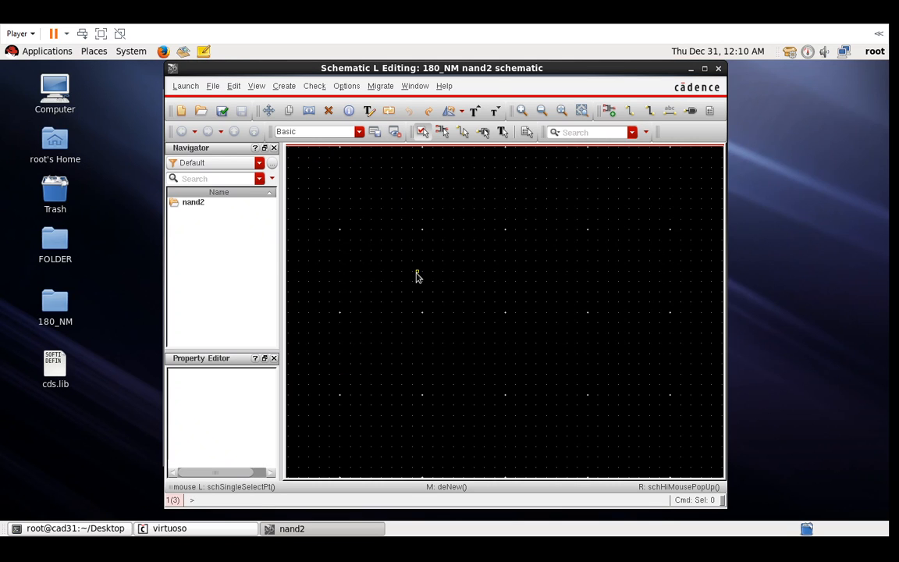
# - Place two gpdk180 nmos transistors, NM0 and NM1, one above the other
pyautogui.press('i')
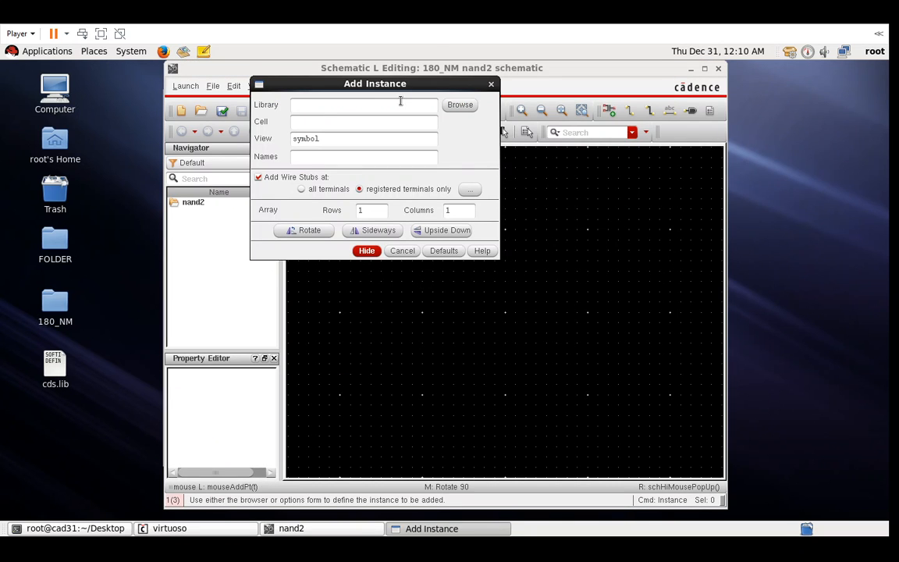
pyautogui.write('gpdk180')
pyautogui.press('Tab')
pyautogui.write('nmos')
pyautogui.press('Tab')
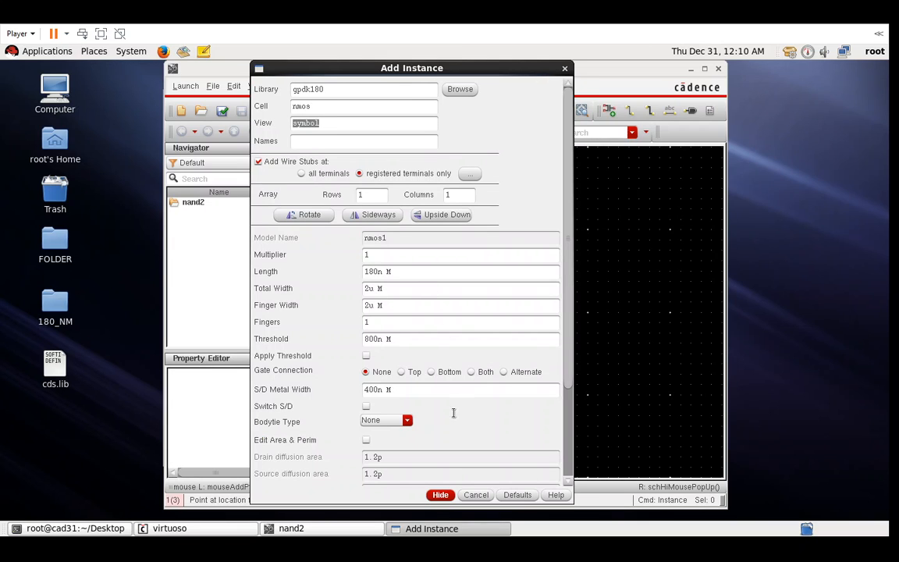
pyautogui.click(441, 496)
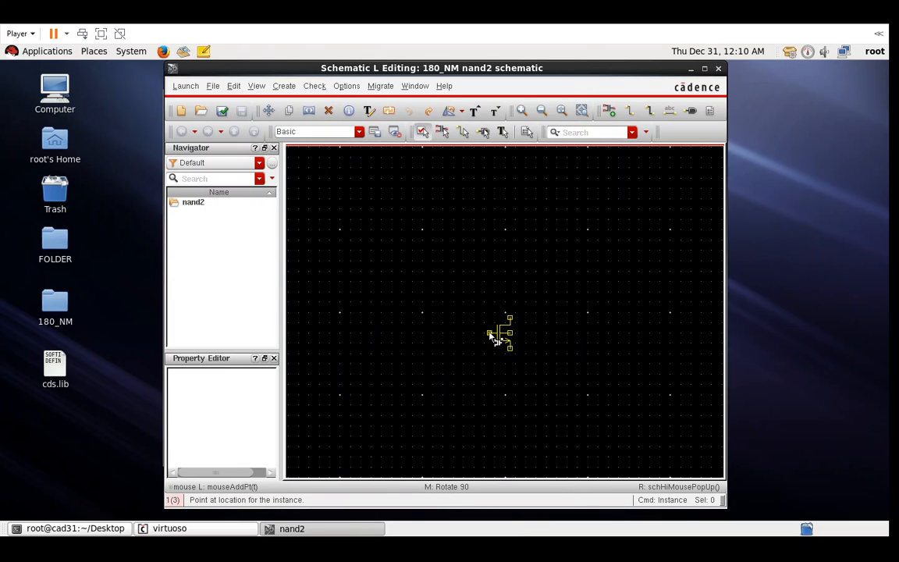
pyautogui.click(490, 333)
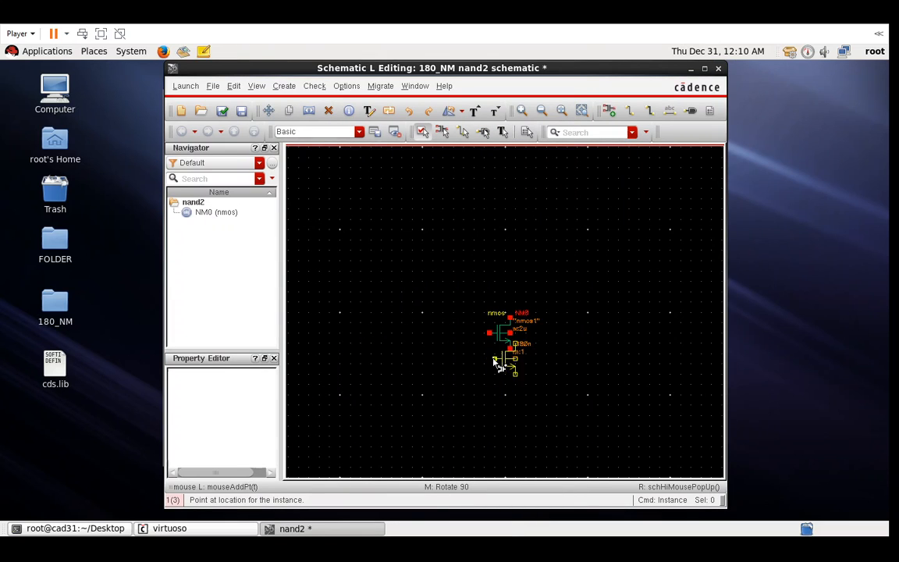
pyautogui.click(490, 402)
# - Place two gpdk180 pmos transistors, PM0 and PM1, side by side above the nmos pair
pyautogui.press('i')
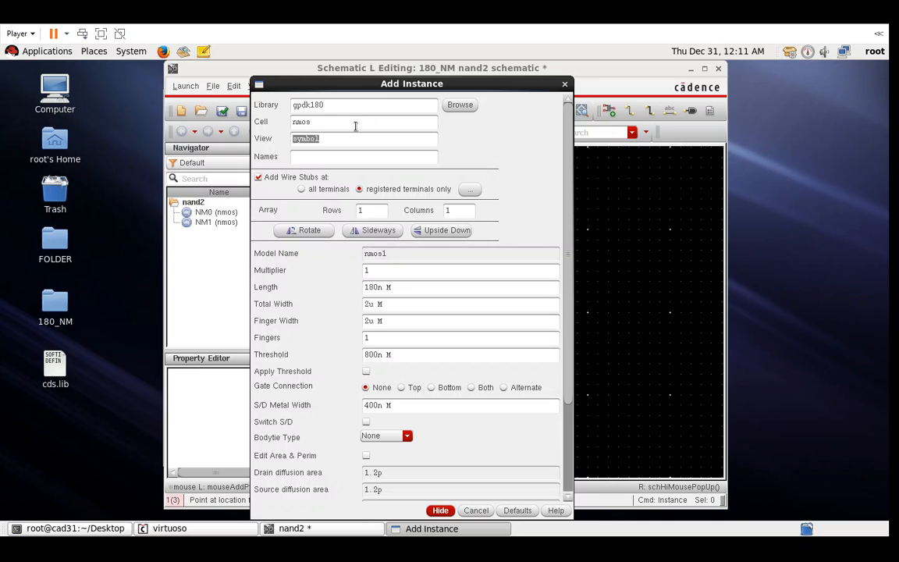
pyautogui.doubleClick(356, 126)
pyautogui.write('pmos')
pyautogui.press('Return')
pyautogui.click(564, 84)
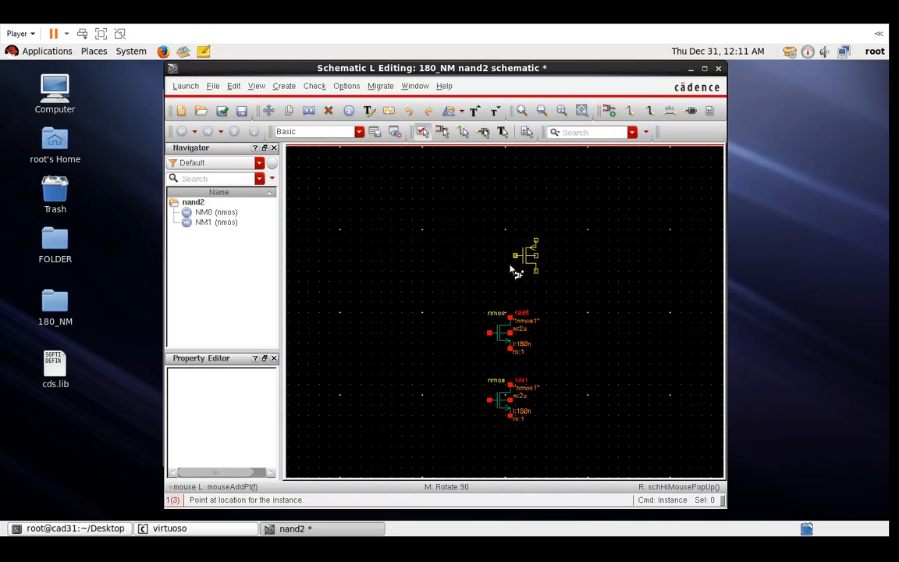
pyautogui.press('Escape')
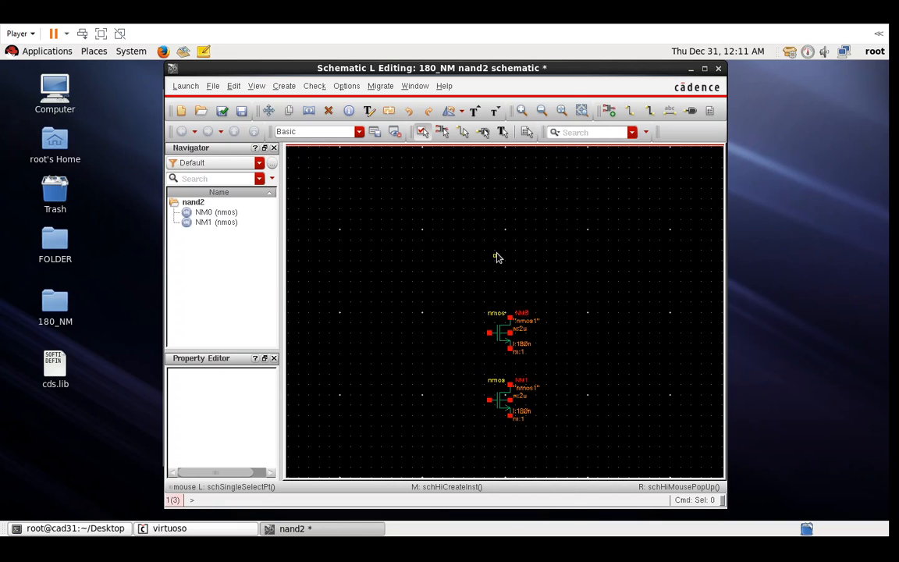
pyautogui.press('i')
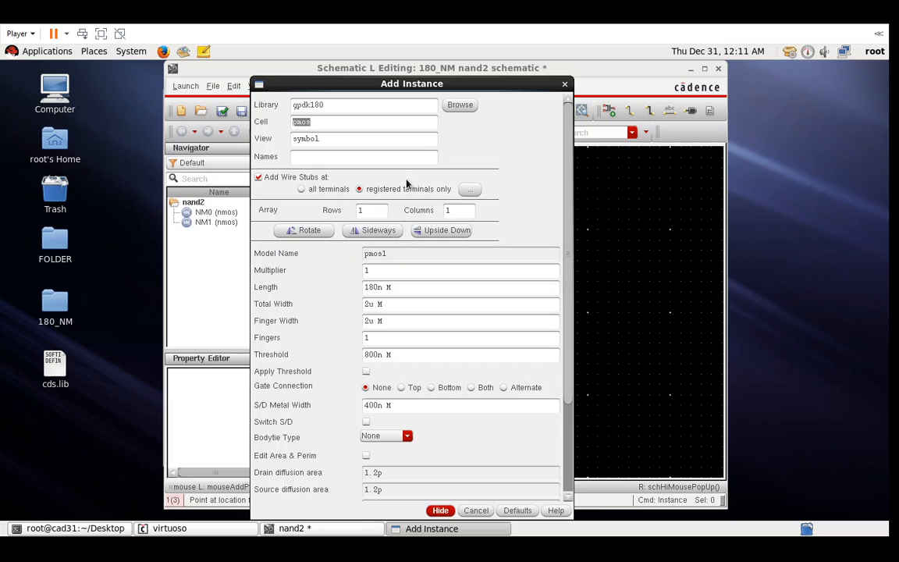
pyautogui.click(438, 511)
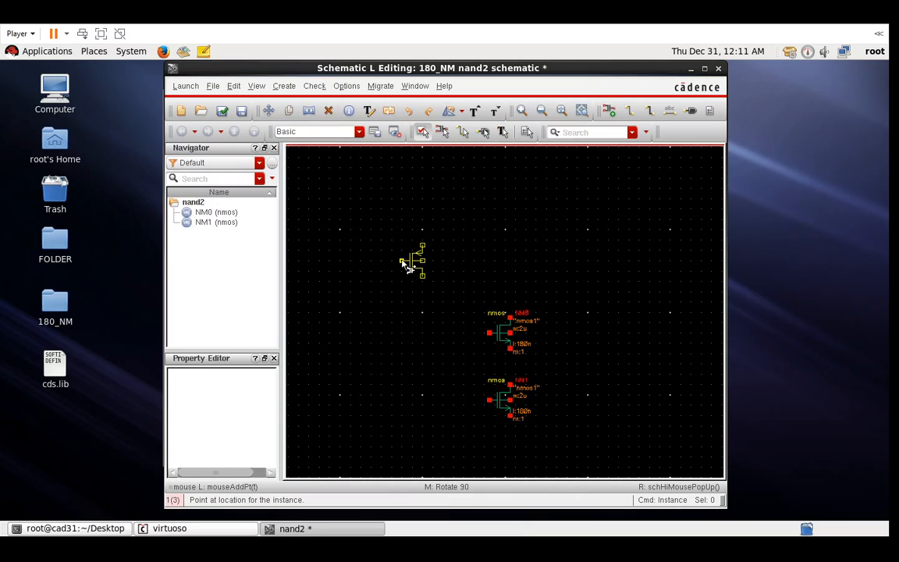
pyautogui.click(436, 261)
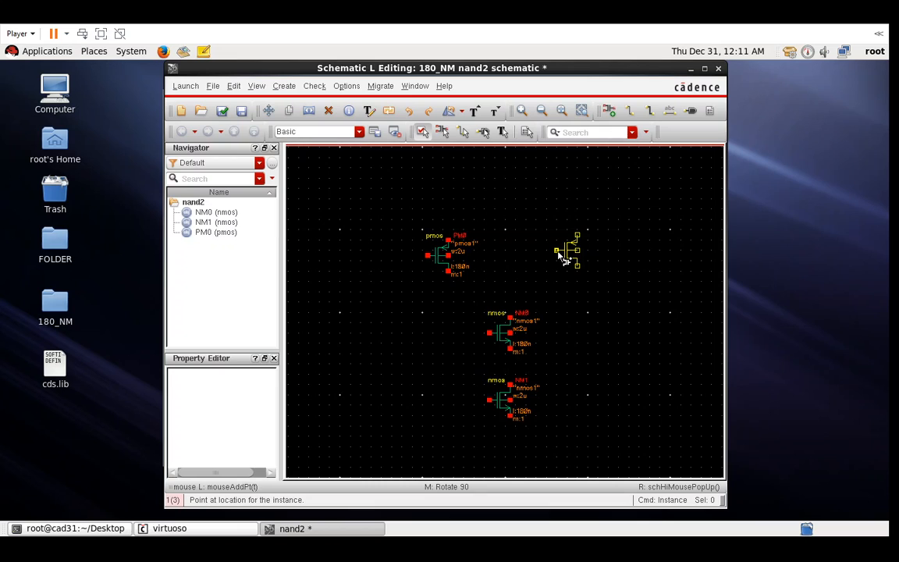
pyautogui.click(560, 258)
pyautogui.press('Escape')
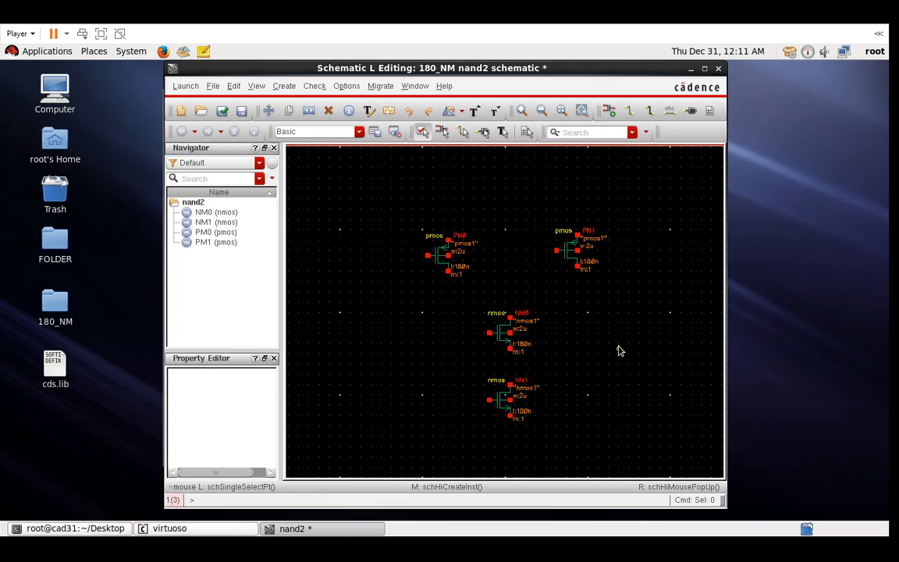
# - Place an analogLib vdc source V0 set to 1.8 V DC at the upper right
pyautogui.press('i')
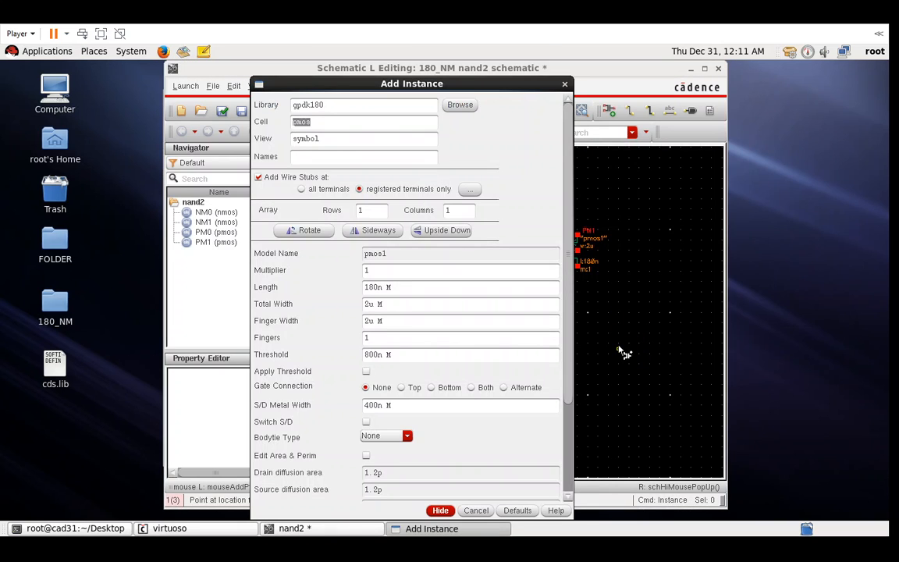
pyautogui.doubleClick(351, 105)
pyautogui.write('analogLib')
pyautogui.press('Tab')
pyautogui.write('vdc')
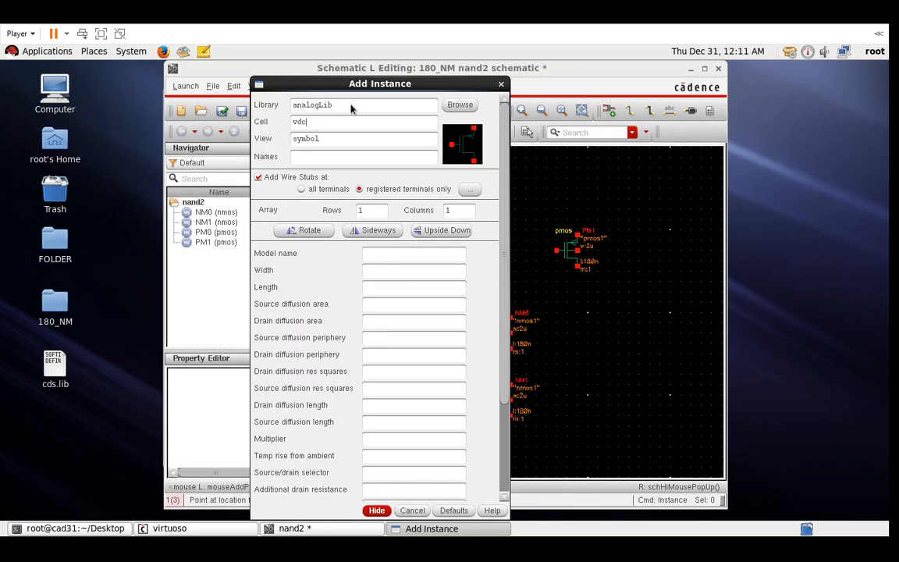
pyautogui.press('Tab')
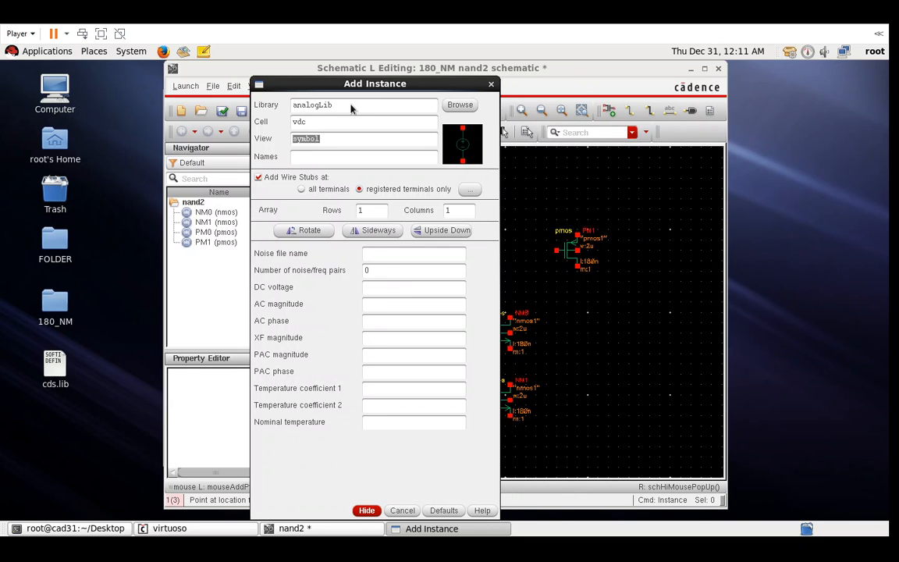
pyautogui.click(368, 287)
pyautogui.write('1.8')
pyautogui.press('Tab')
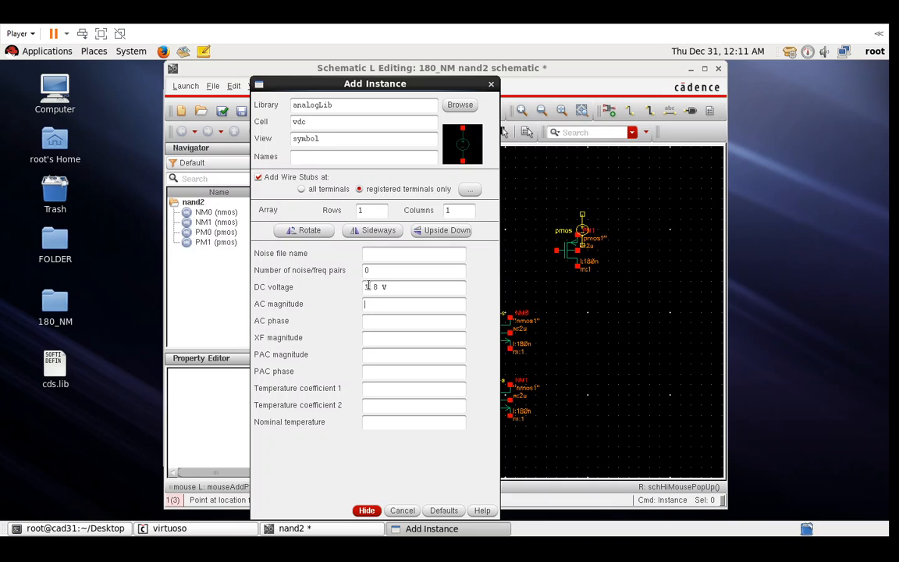
pyautogui.click(366, 510)
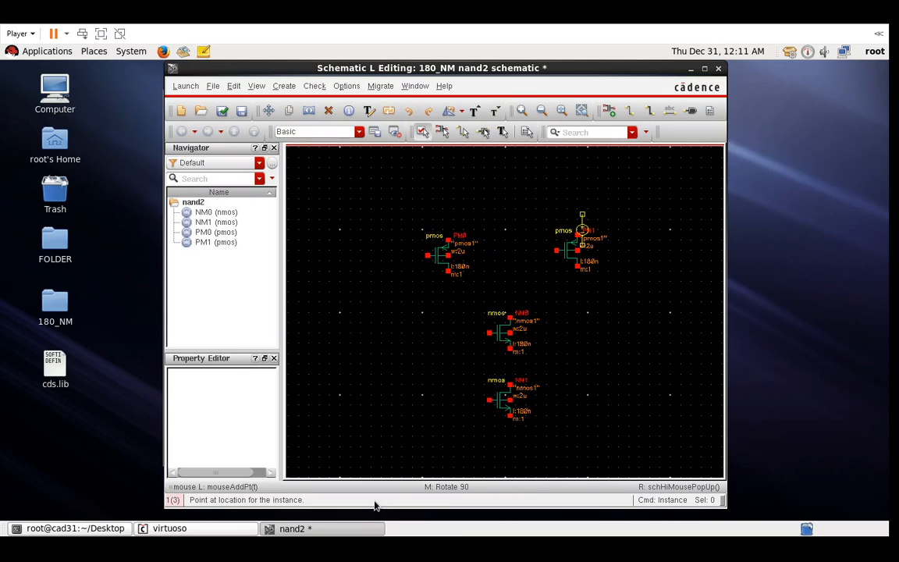
pyautogui.click(650, 209)
pyautogui.press('Escape')
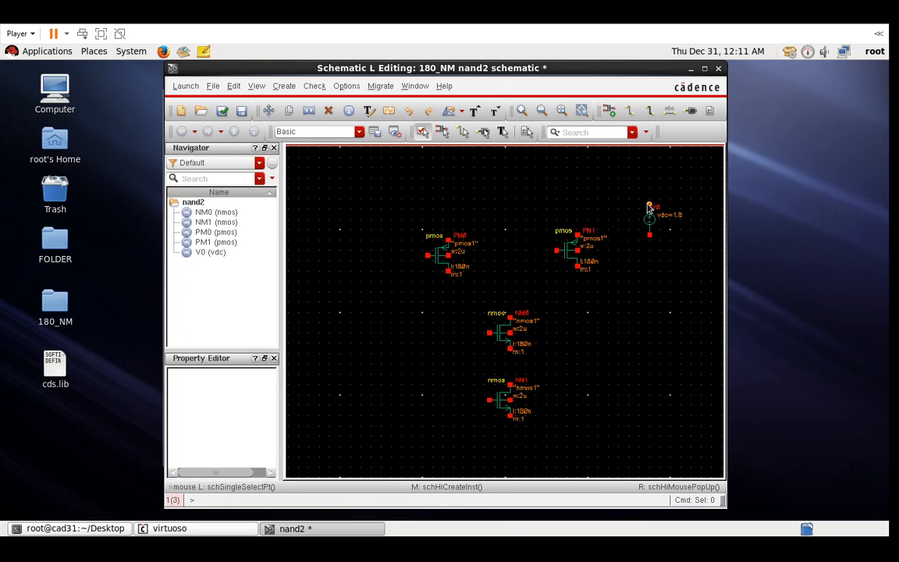
pyautogui.press('i')
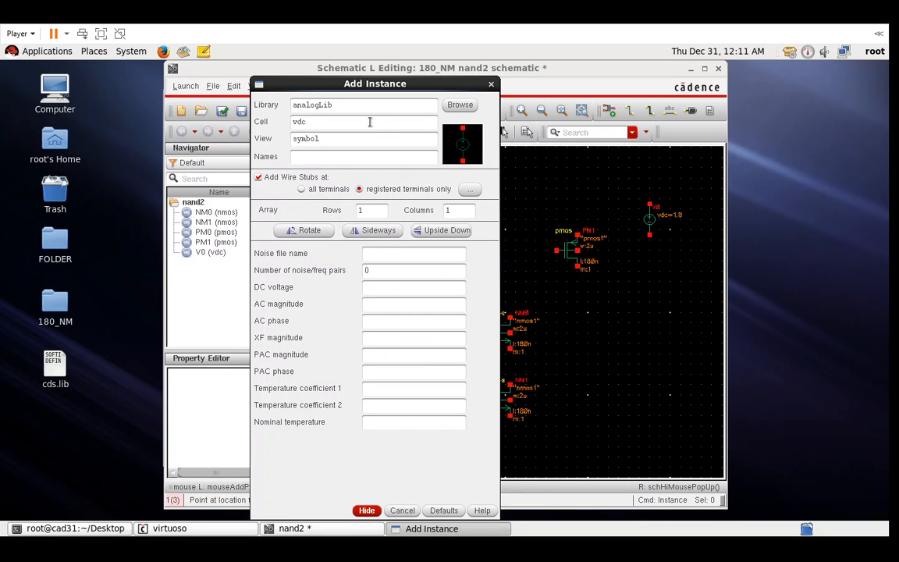
# - Switch the cell to vpulse and set its Voltage 2 to 1.8 V
pyautogui.press('BackSpace')
pyautogui.press('BackSpace')
pyautogui.write('pulse')
pyautogui.press('Tab')
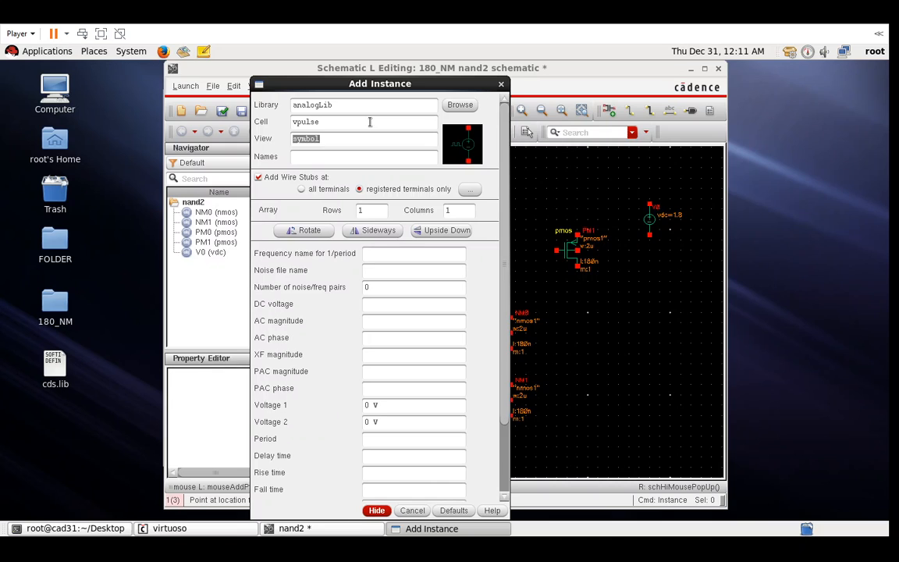
pyautogui.click(409, 421)
pyautogui.press('BackSpace')
pyautogui.press('BackSpace')
pyautogui.press('BackSpace')
pyautogui.write('1.8')
pyautogui.press('Tab')
pyautogui.scroll(-3, 409, 421)
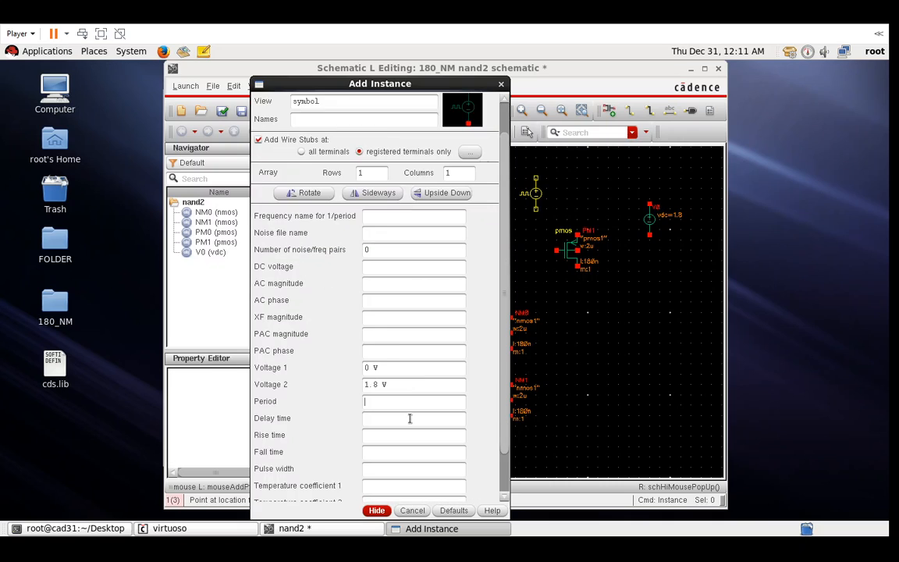
pyautogui.press('BackSpace')
pyautogui.press('BackSpace')
pyautogui.press('BackSpace')
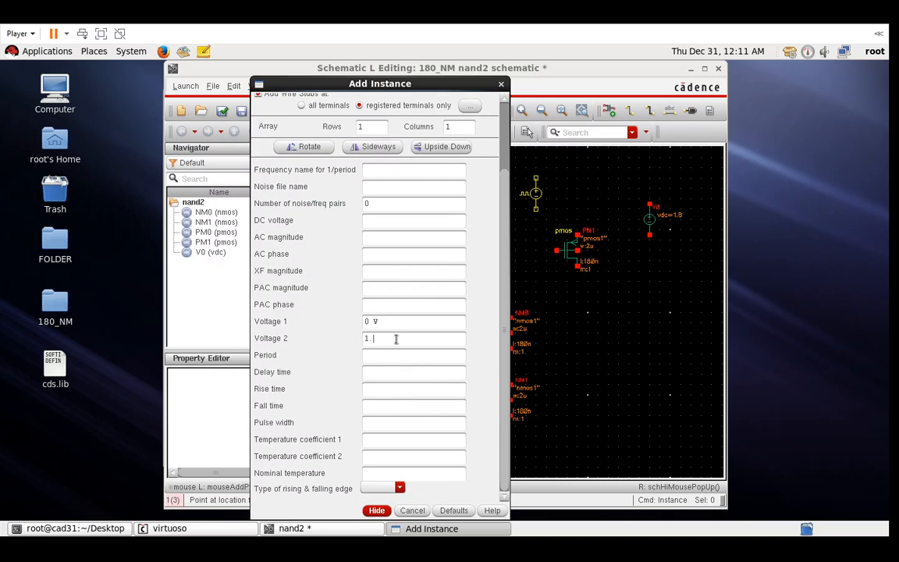
pyautogui.write('8')
pyautogui.press('Tab')
pyautogui.press('Tab')
pyautogui.press('BackSpace')
pyautogui.press('BackSpace')
pyautogui.write('8 V')
pyautogui.press('Tab')
# - Set 10n period, 10p rise and fall, 5n pulse width, and place V1 left of the transistors
pyautogui.write('10n')
pyautogui.write('10p')
pyautogui.write('10p')
pyautogui.press('BackSpace')
pyautogui.press('BackSpace')
pyautogui.write('10')
pyautogui.click(402, 425)
pyautogui.write('5n s')
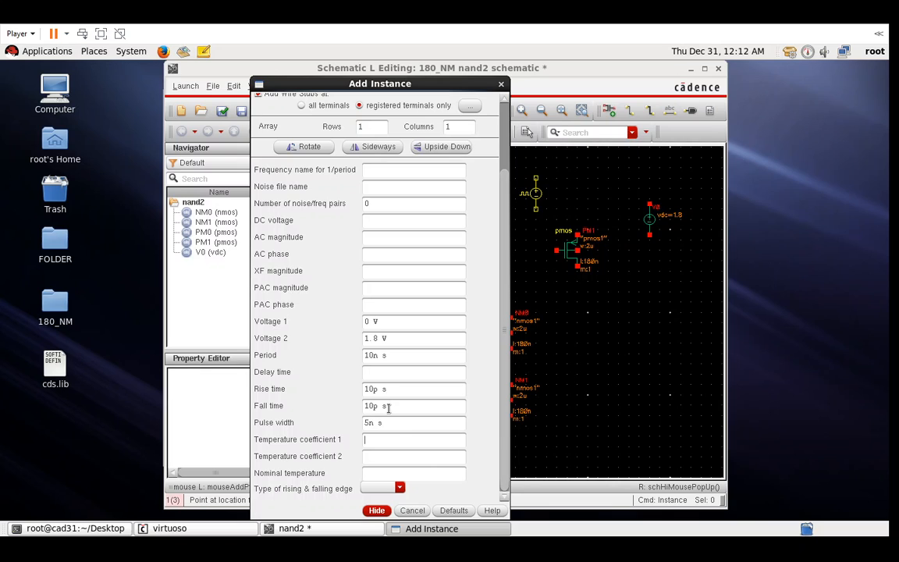
pyautogui.click(383, 513)
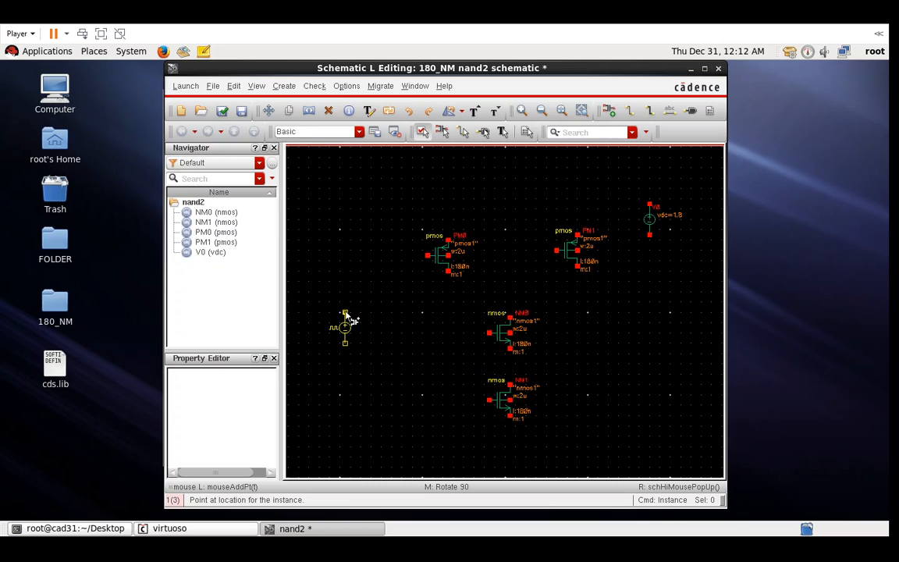
pyautogui.click(345, 314)
# - Start a new vpulse source with Voltage 2 of 1.8 V and a 10n period
pyautogui.press('Escape')
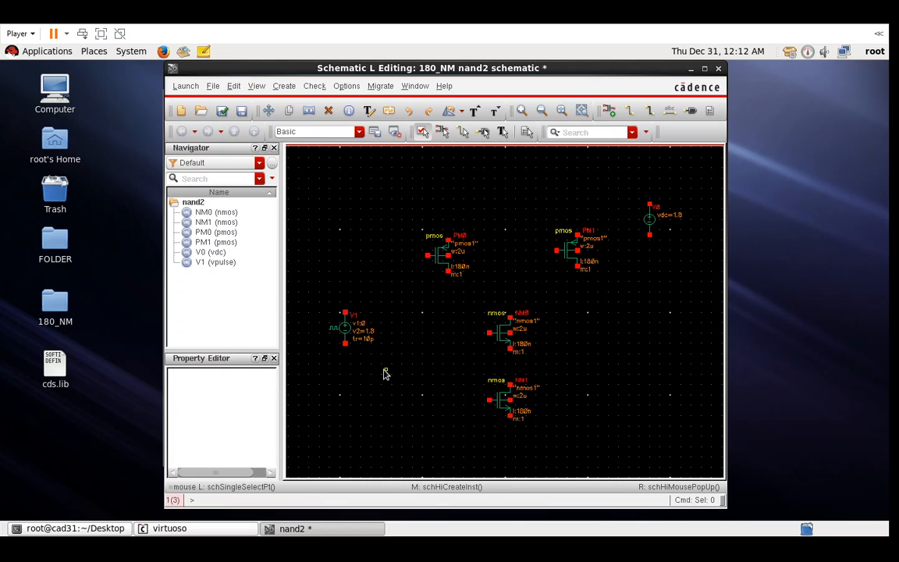
pyautogui.press('i')
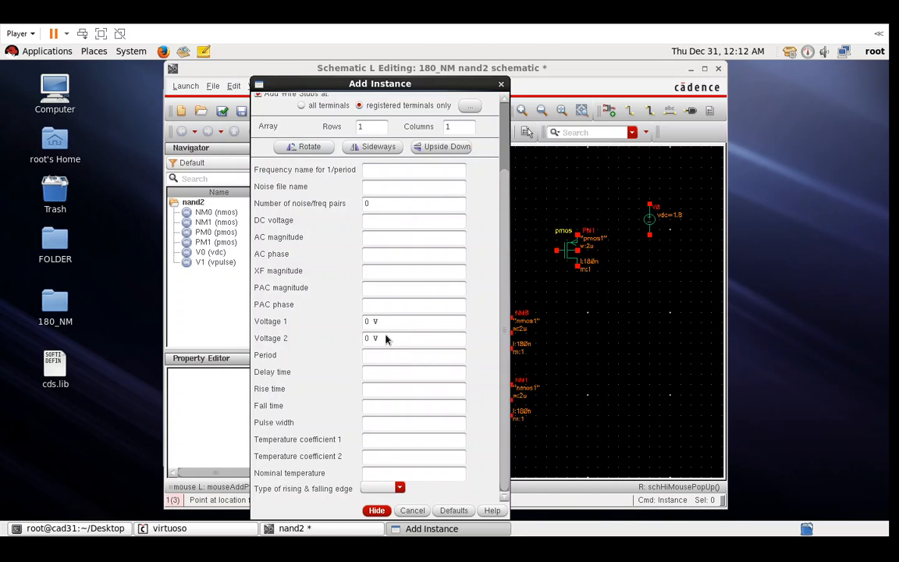
pyautogui.doubleClick(387, 337)
pyautogui.press('BackSpace')
pyautogui.press('BackSpace')
pyautogui.press('BackSpace')
pyautogui.write('1.8')
pyautogui.press('Tab')
pyautogui.write('10n')
pyautogui.press('Tab')
# - Give it 10p rise and fall and a 3.2n pulse width, then place V2 below V1
pyautogui.write('10p')
pyautogui.press('Tab')
pyautogui.write('10')
pyautogui.press('BackSpace')
pyautogui.press('BackSpace')
pyautogui.write('p')
pyautogui.press('Tab')
pyautogui.write('3.2n')
pyautogui.press('Tab')
pyautogui.click(377, 510)
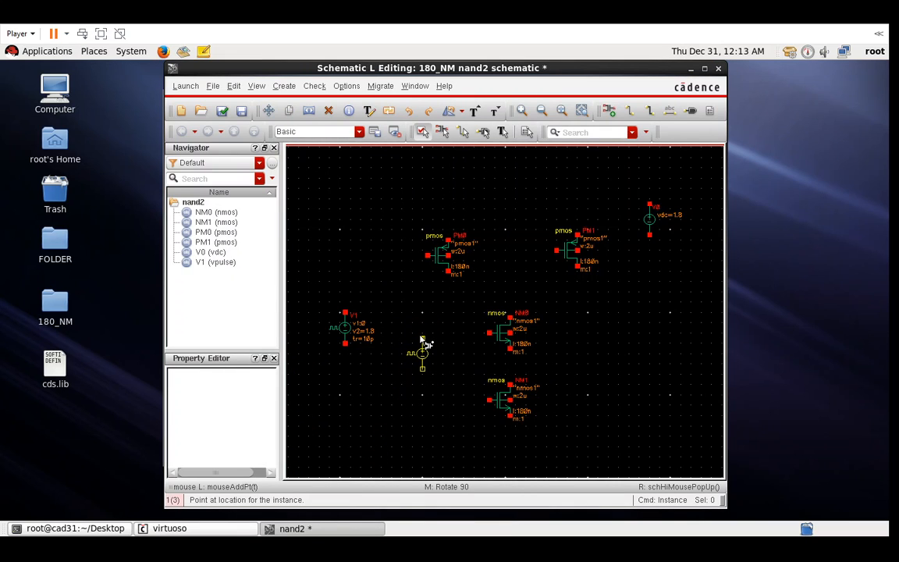
pyautogui.click(417, 342)
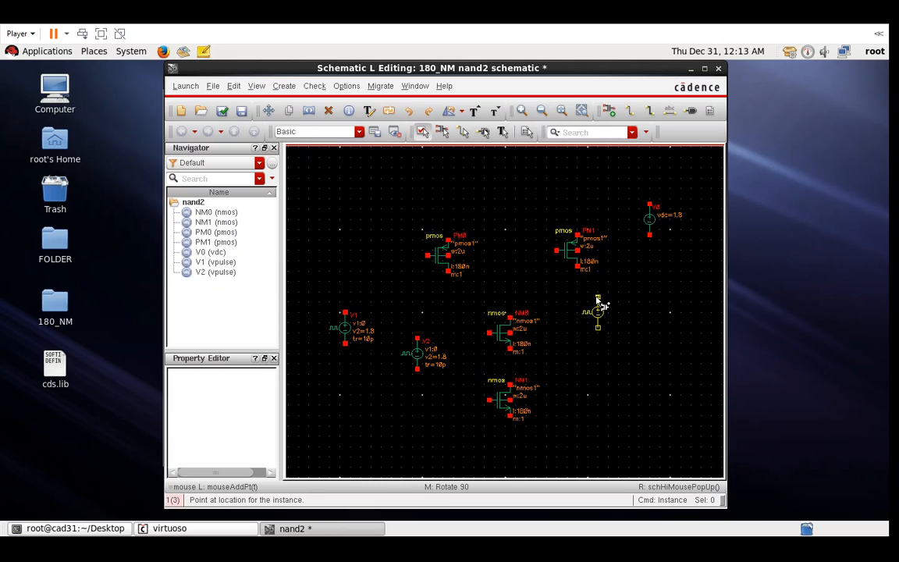
pyautogui.press('Escape')
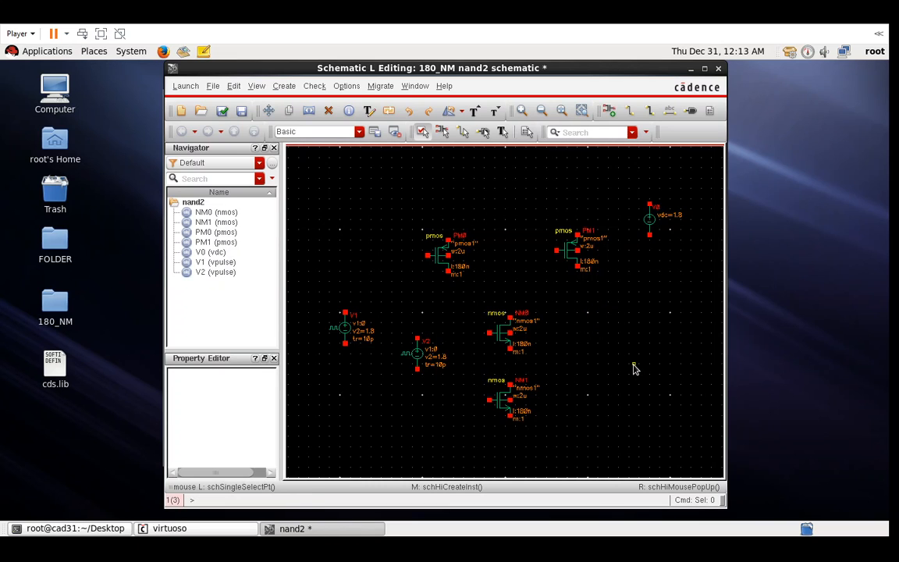
# - Place three gnd symbols: below V0, under NM1, and at the lower left
pyautogui.press('i')
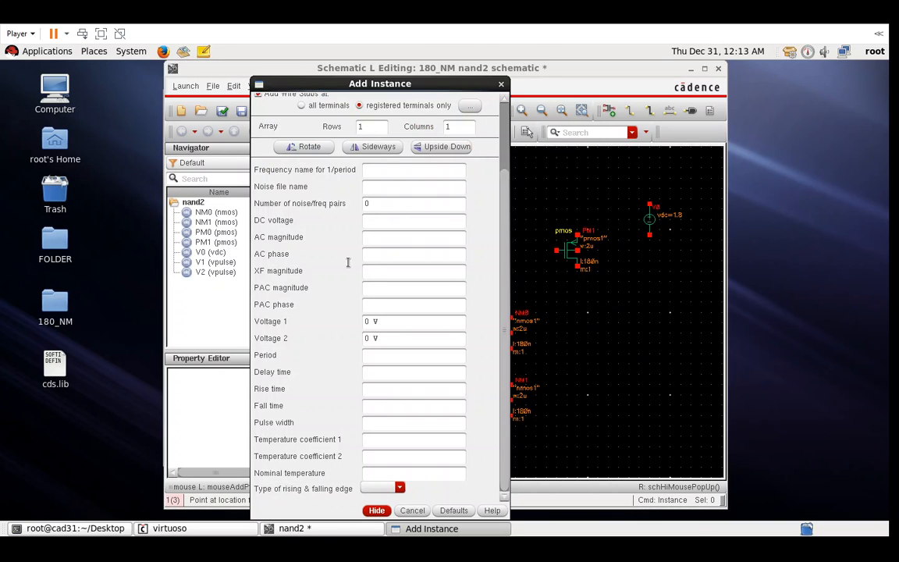
pyautogui.scroll(3, 374, 156)
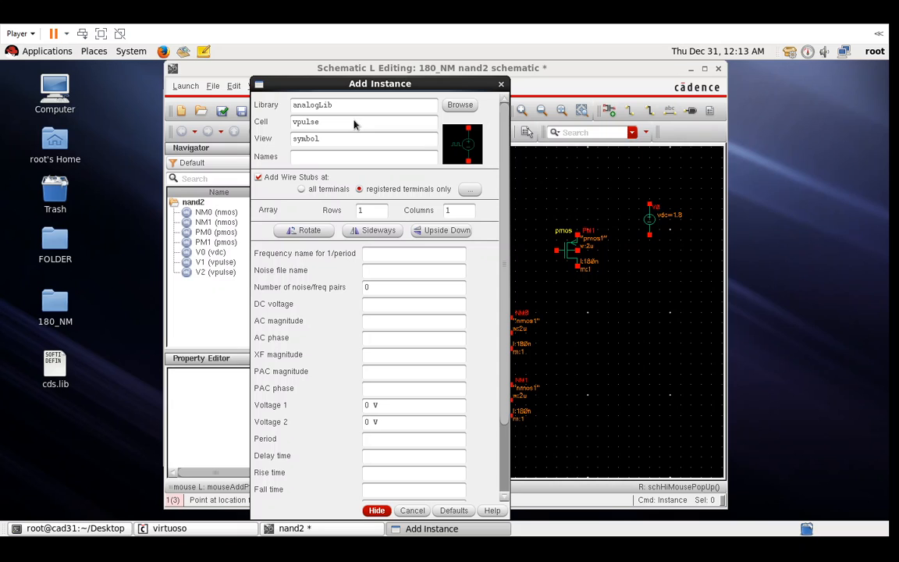
pyautogui.doubleClick(355, 121)
pyautogui.write('gnd')
pyautogui.press('Tab')
pyautogui.click(370, 513)
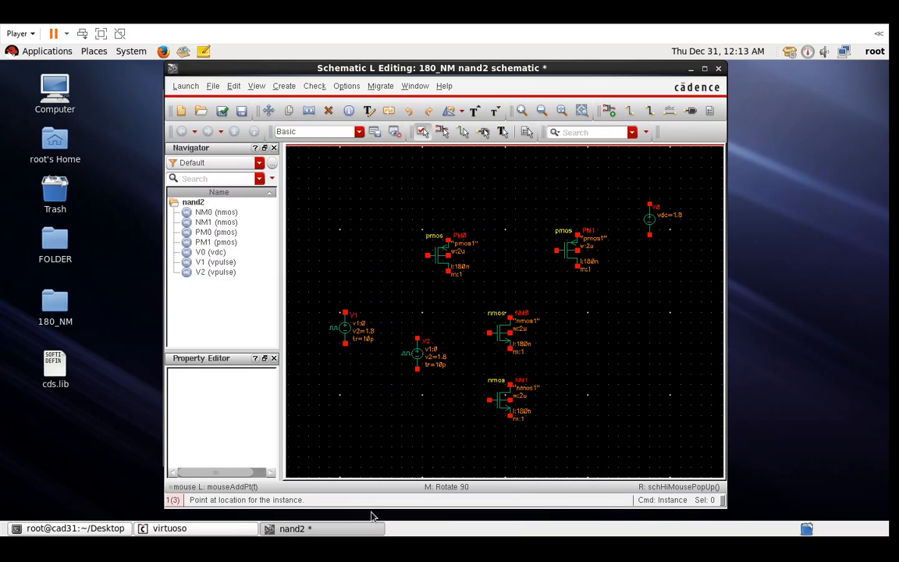
pyautogui.click(653, 277)
pyautogui.click(513, 441)
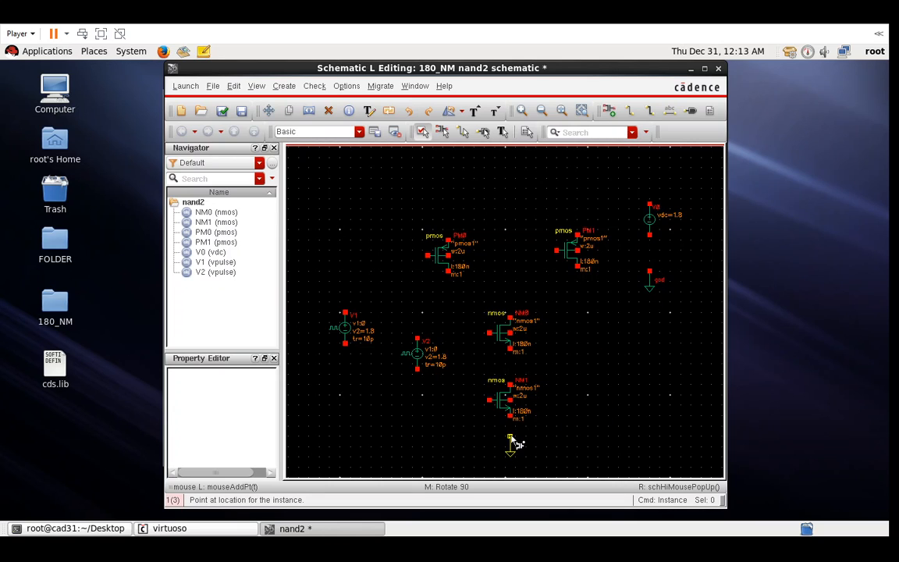
pyautogui.click(381, 406)
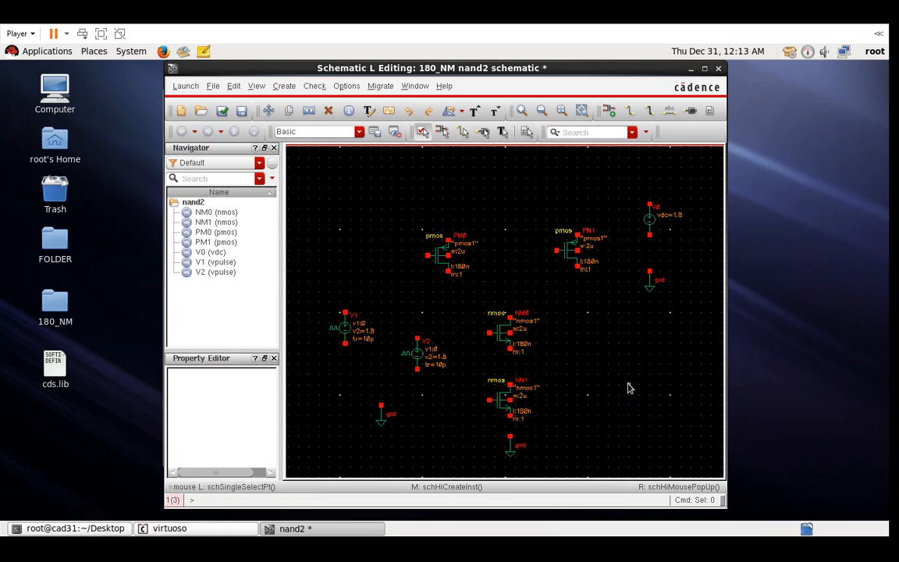
# - Wire the PM0 and PM1 top terminals to V0's positive terminal and V0's negative to ground
pyautogui.press('w')
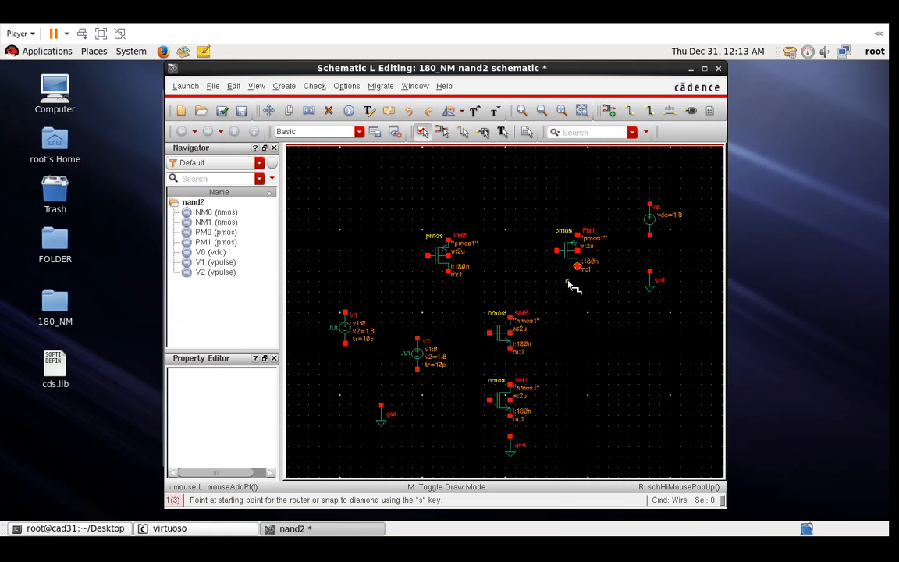
pyautogui.press('Escape')
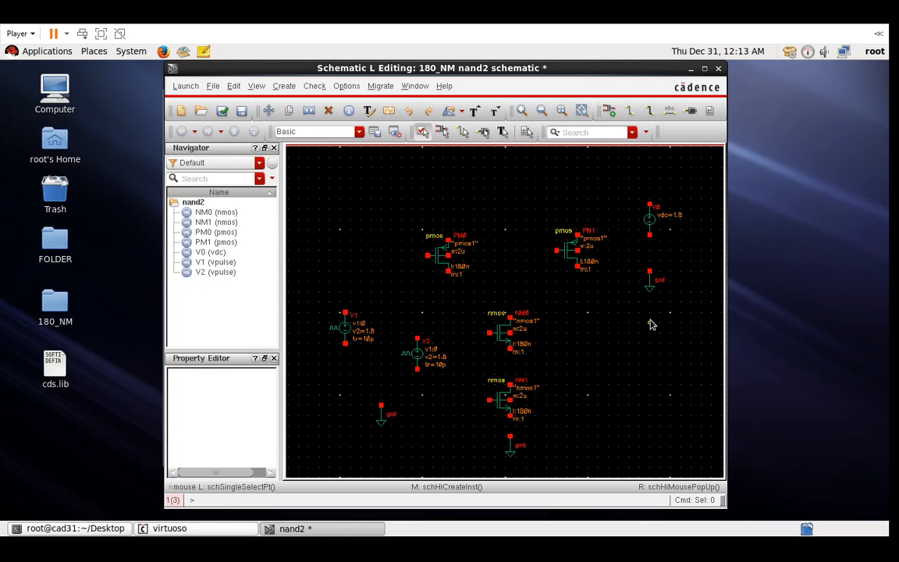
pyautogui.press('w')
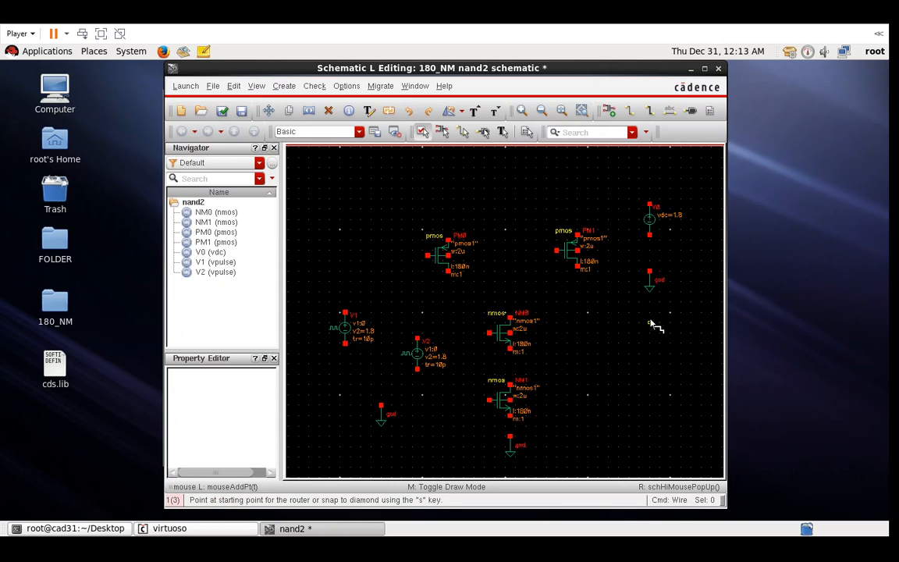
pyautogui.click(449, 237)
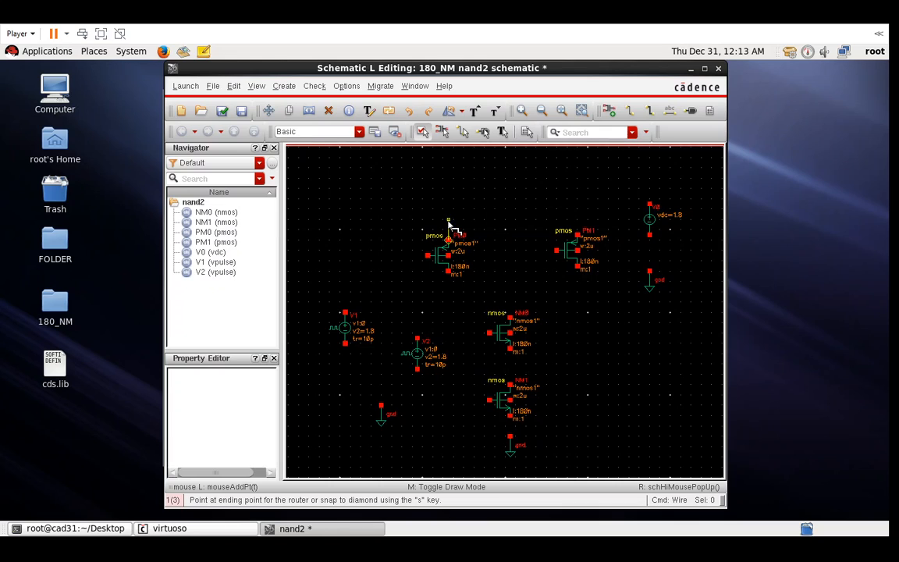
pyautogui.click(577, 217)
pyautogui.click(578, 216)
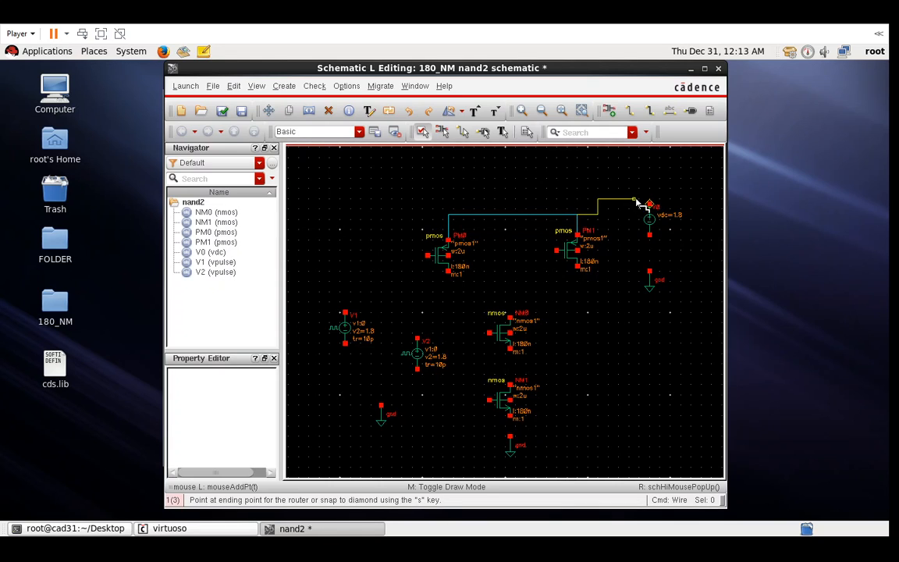
pyautogui.click(651, 205)
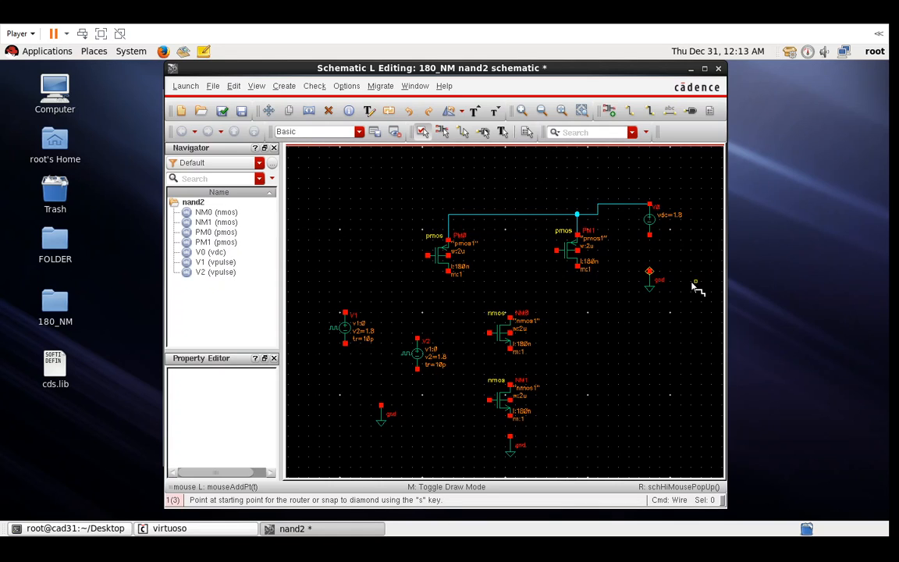
pyautogui.click(650, 235)
pyautogui.click(650, 272)
# - Join the PMOS bottom terminals to NM0's drain, NM0 to NM1, and NM1's source to ground
pyautogui.click(450, 294)
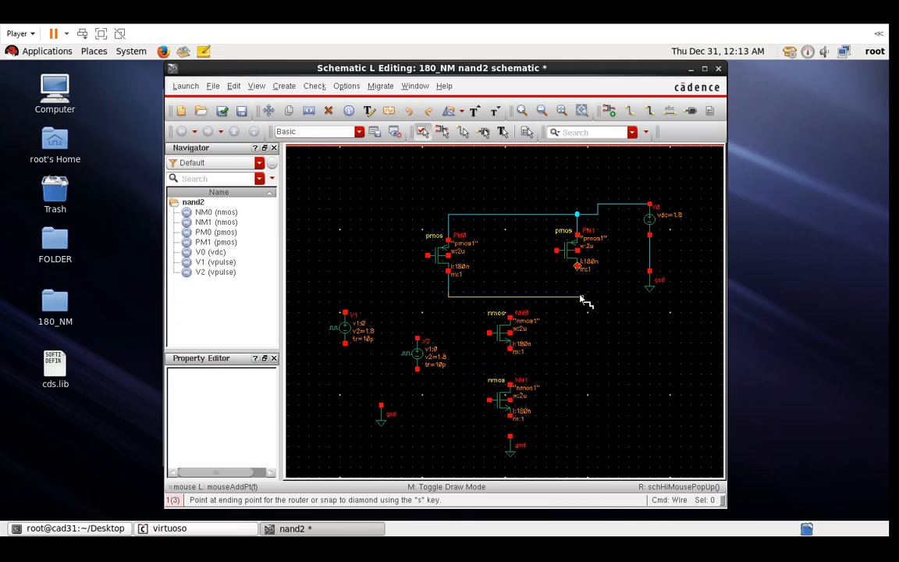
pyautogui.click(578, 267)
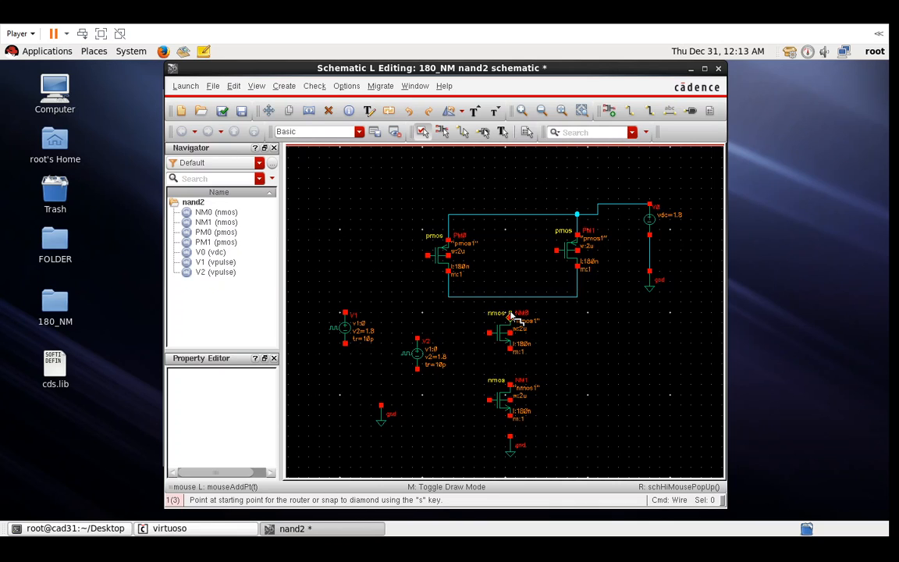
pyautogui.click(510, 314)
pyautogui.click(509, 296)
pyautogui.click(510, 350)
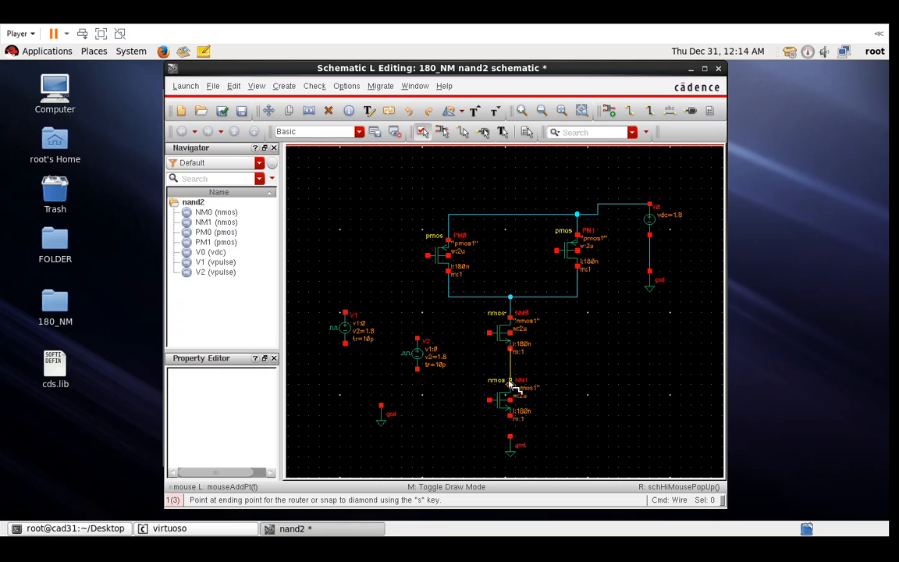
pyautogui.click(510, 384)
pyautogui.click(510, 416)
pyautogui.click(514, 442)
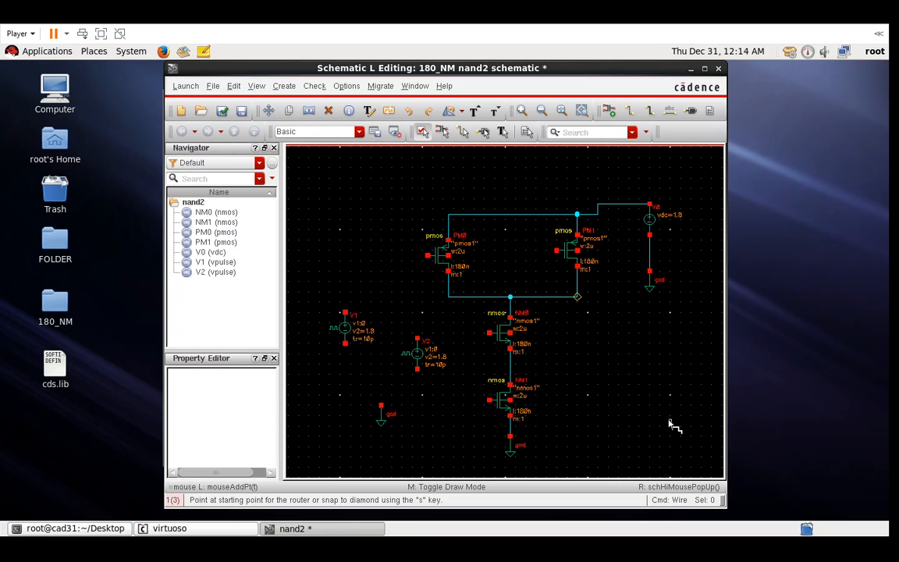
pyautogui.press('Escape')
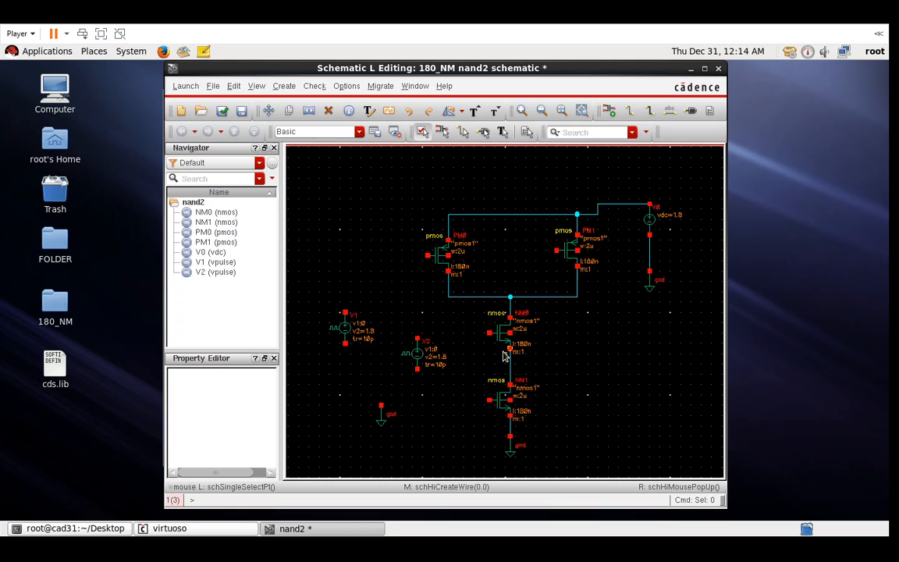
# - Wire NM1's body terminal to its source
pyautogui.keyDown('ctrl'); pyautogui.scroll(2, 506, 358); pyautogui.keyUp('ctrl')
pyautogui.keyDown('ctrl'); pyautogui.scroll(1, 504, 360); pyautogui.keyUp('ctrl')
pyautogui.keyDown('ctrl'); pyautogui.scroll(-1, 504, 361); pyautogui.keyUp('ctrl')
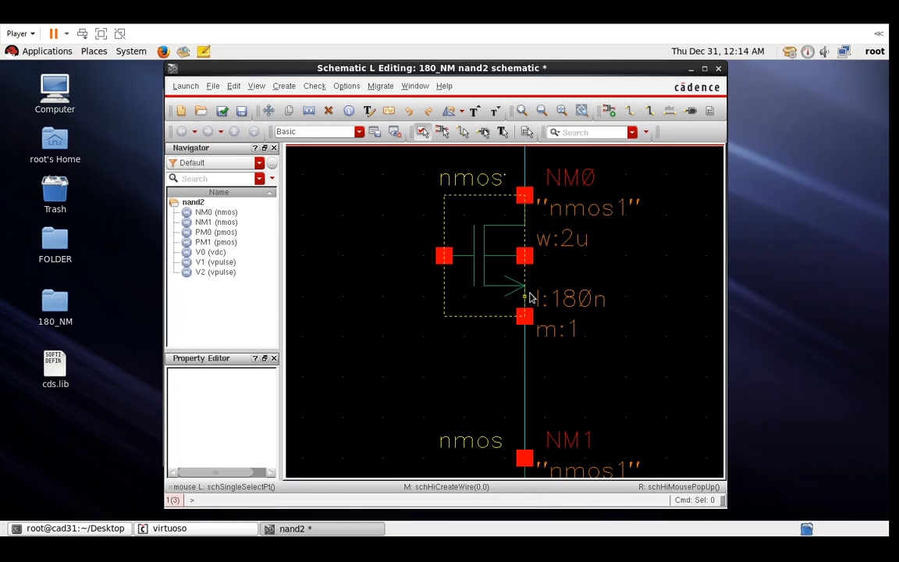
pyautogui.press('w')
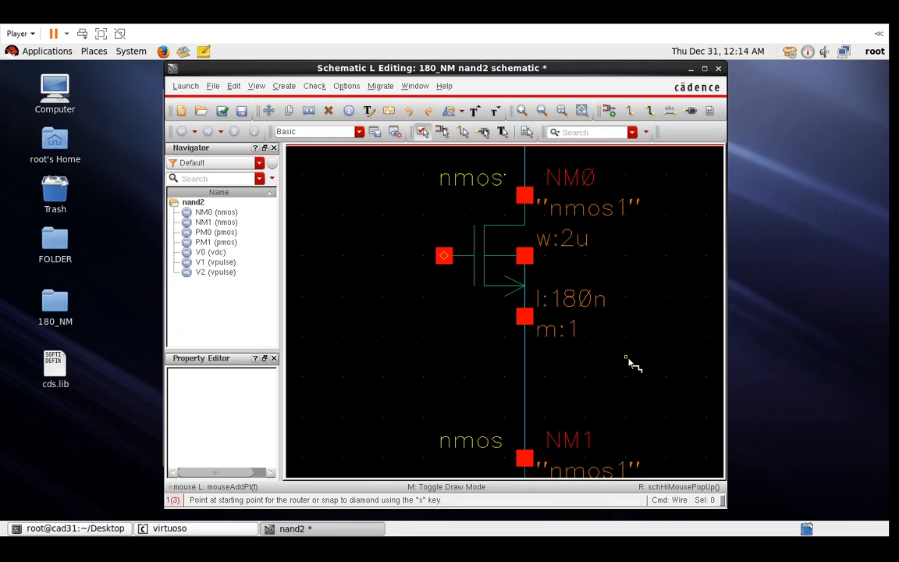
pyautogui.scroll(-3, 629, 362)
pyautogui.click(525, 354)
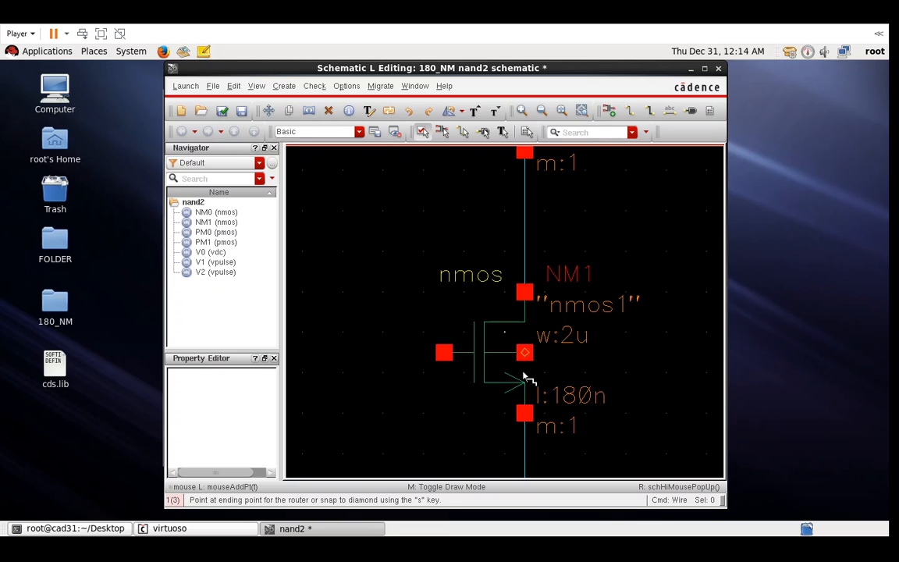
pyautogui.click(525, 412)
# - Wire PM0's body terminal to its source and fit the schematic in view
pyautogui.scroll(6, 602, 406)
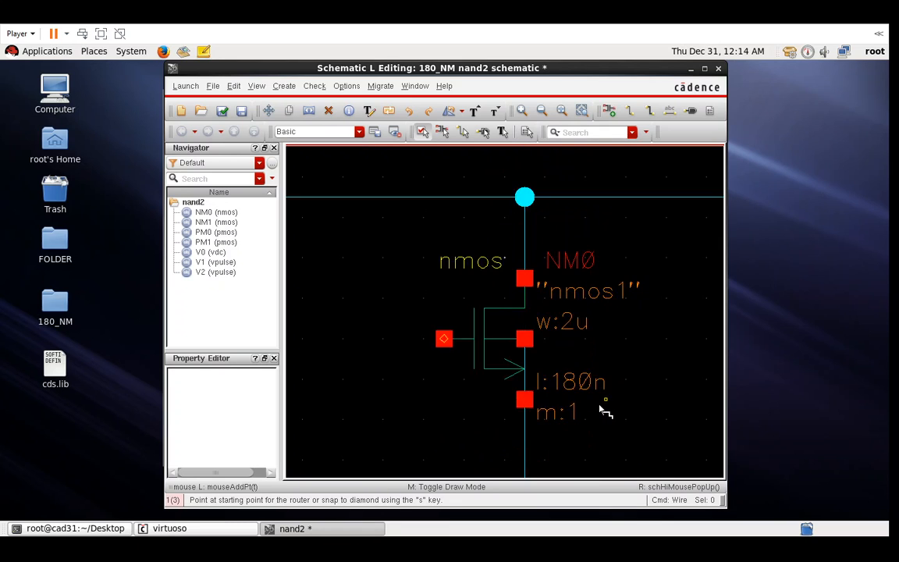
pyautogui.keyDown('shift'); pyautogui.hscroll(-3, 602, 412); pyautogui.keyUp('shift')
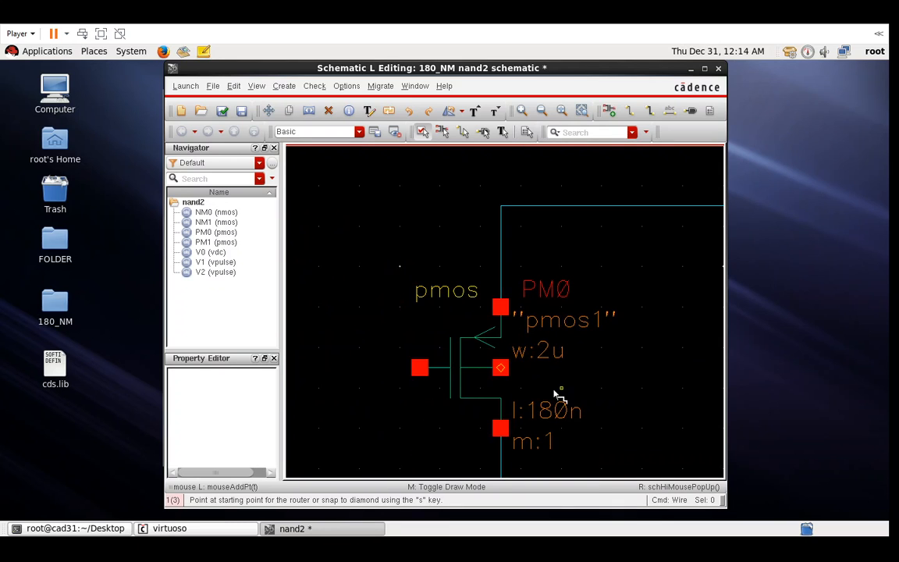
pyautogui.click(504, 369)
pyautogui.click(500, 308)
pyautogui.keyDown('shift'); pyautogui.hscroll(-3, 555, 325); pyautogui.keyUp('shift')
pyautogui.keyDown('shift'); pyautogui.hscroll(2, 568, 348); pyautogui.keyUp('shift')
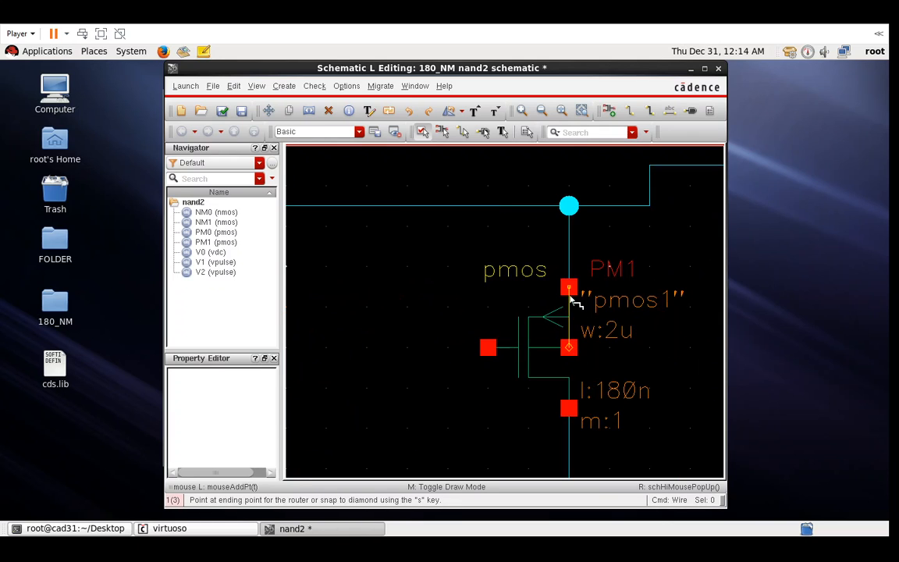
pyautogui.press('Escape')
pyautogui.press('f')
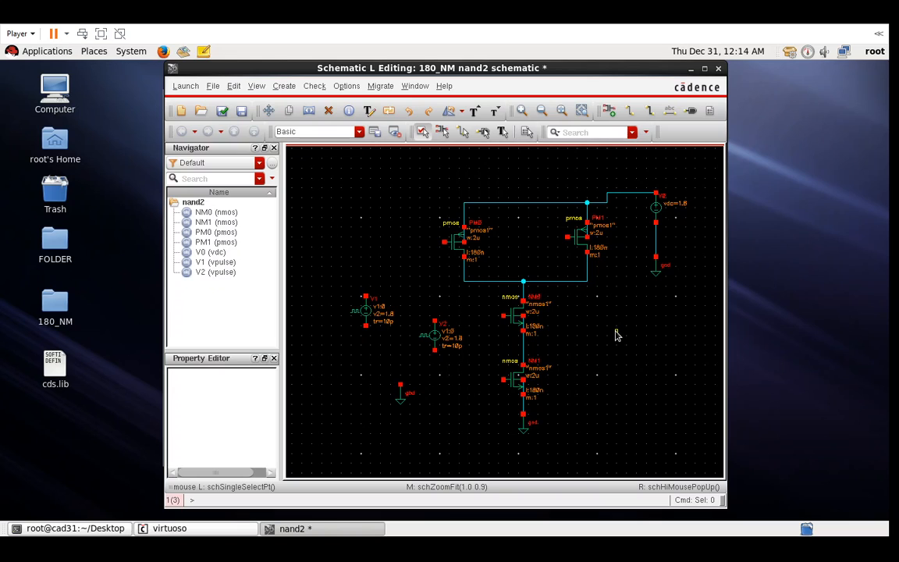
# - Wire the bottom pins of V1 and V2 together and to the ground symbol
pyautogui.press('w')
pyautogui.click(368, 333)
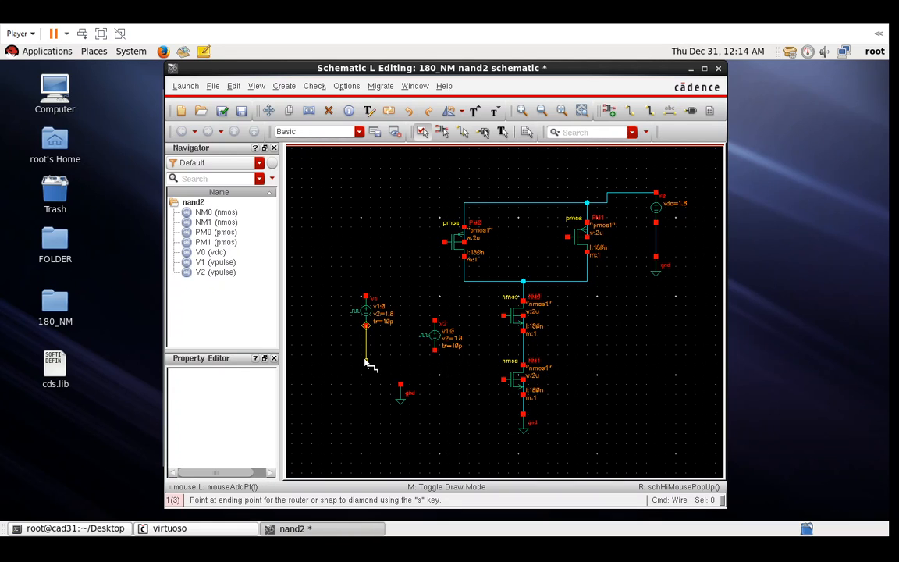
pyautogui.click(434, 351)
pyautogui.click(400, 384)
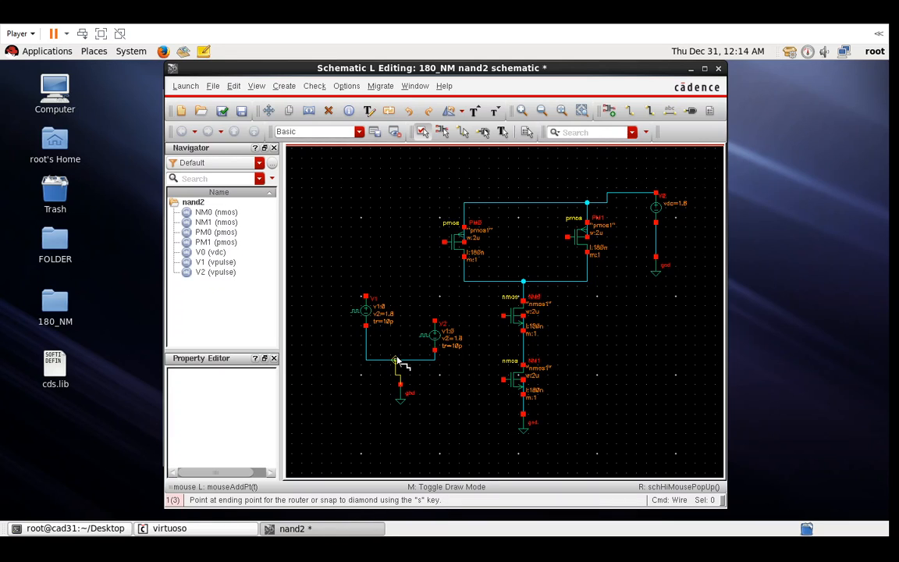
pyautogui.click(401, 361)
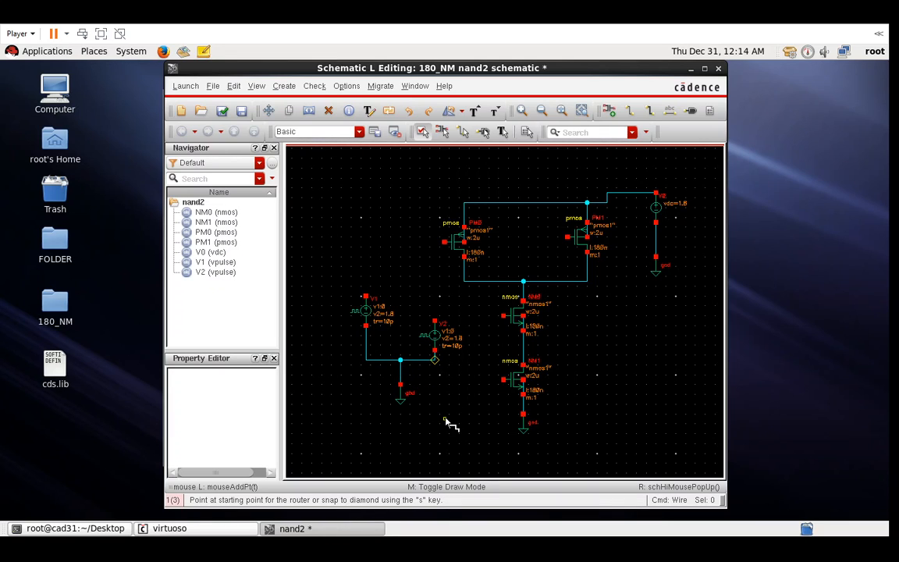
pyautogui.press('Escape')
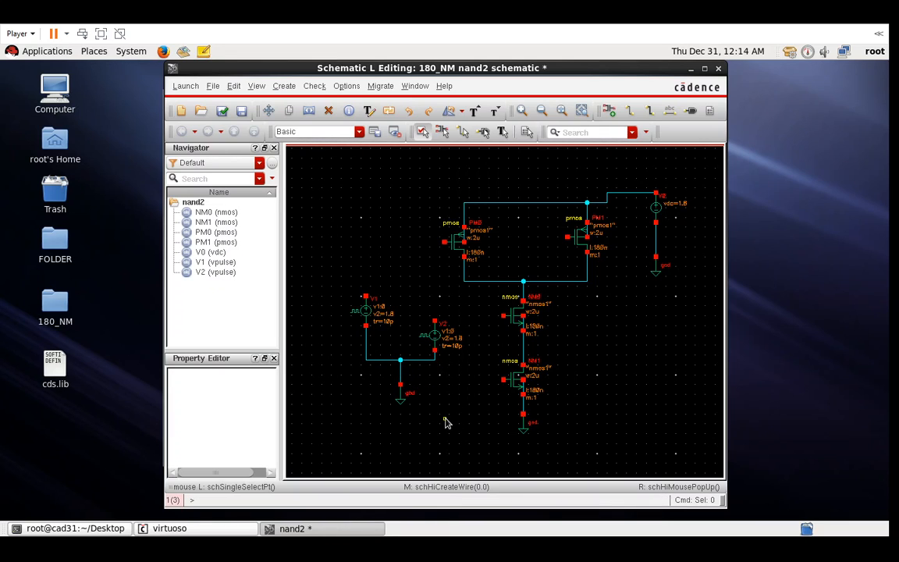
# - Wire V1's top pin to the gates of PM0 and NM0
pyautogui.press('w')
pyautogui.click(366, 297)
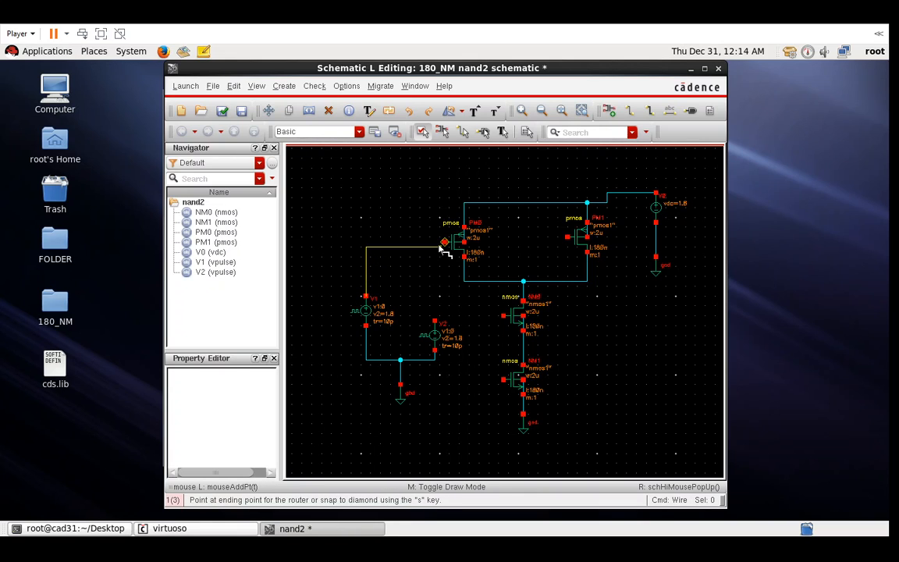
pyautogui.click(445, 243)
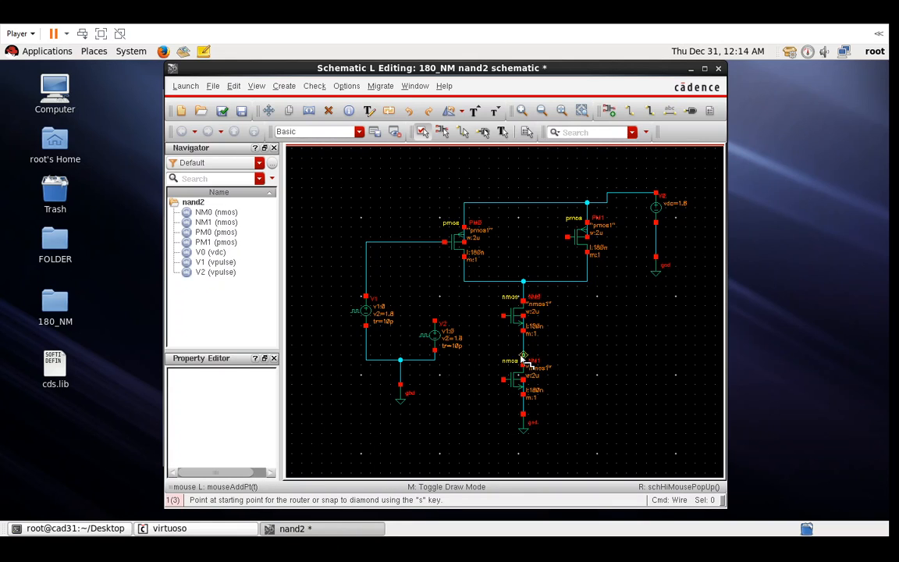
pyautogui.click(426, 243)
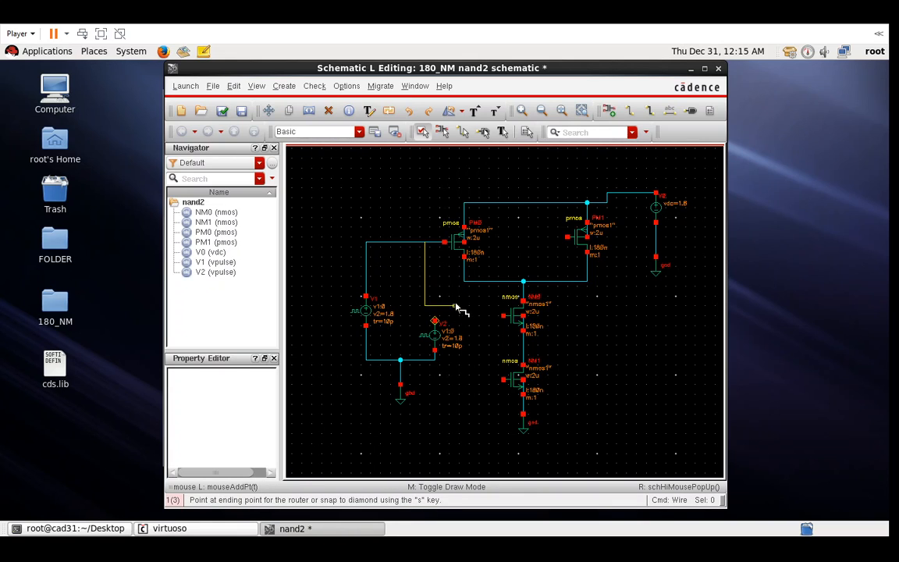
pyautogui.click(503, 316)
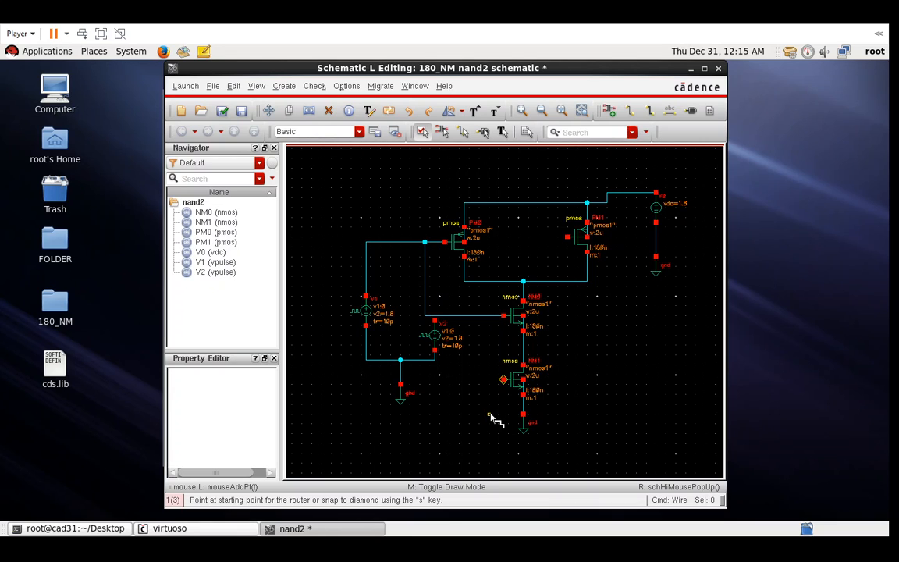
# - Wire V2's top pin to the gates of PM1 and NM1
pyautogui.click(435, 320)
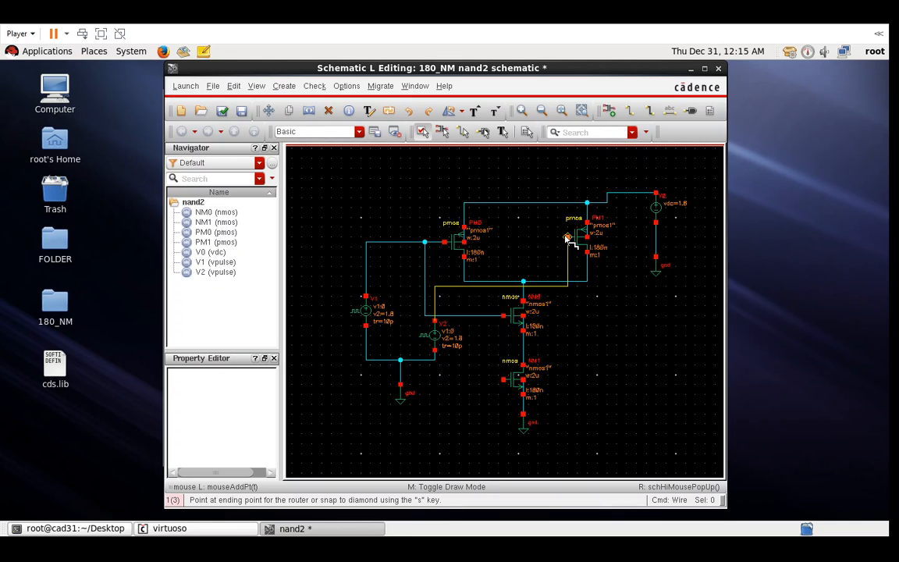
pyautogui.click(500, 263)
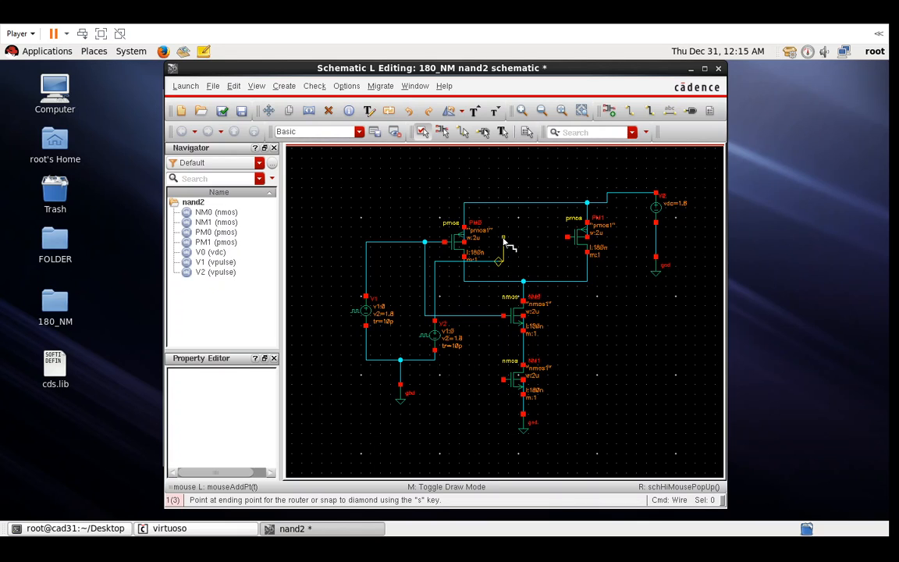
pyautogui.click(569, 236)
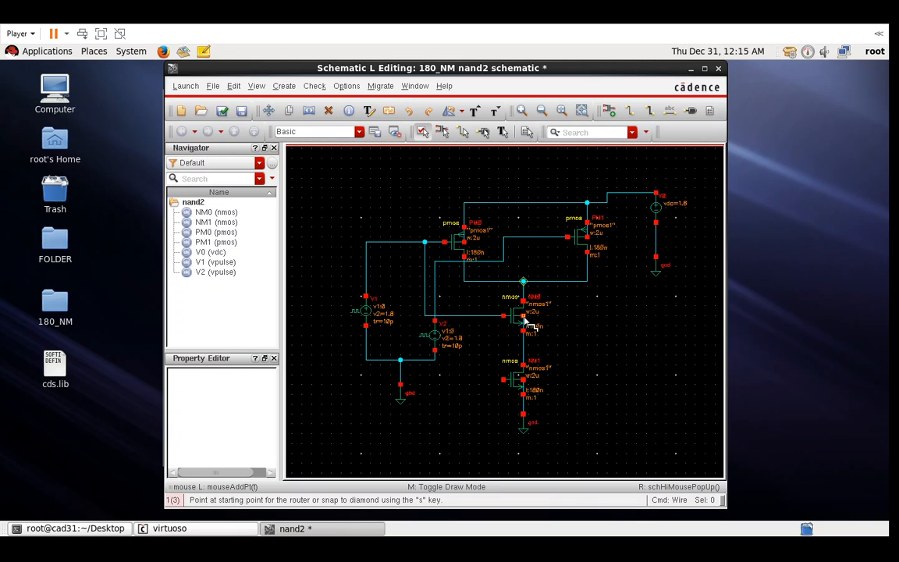
pyautogui.click(436, 292)
pyautogui.click(505, 381)
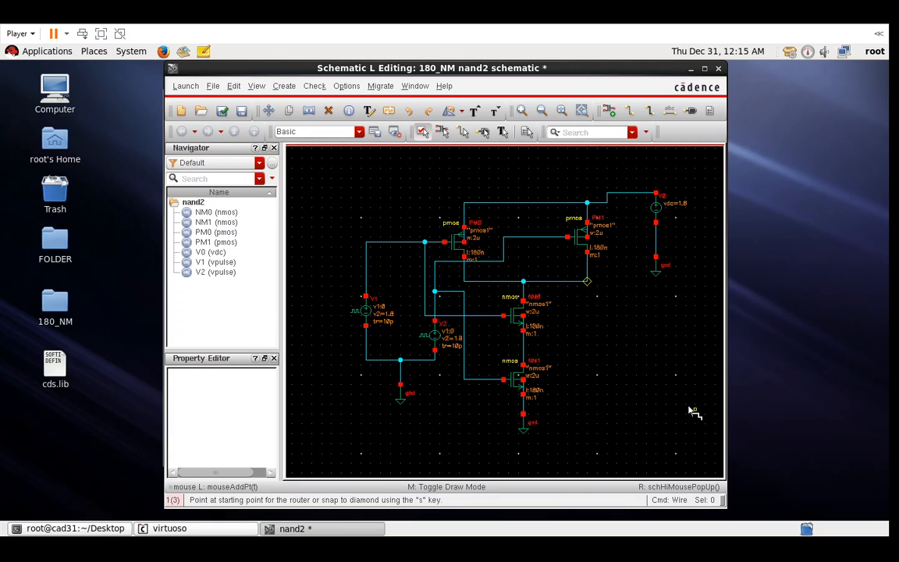
pyautogui.press('Escape')
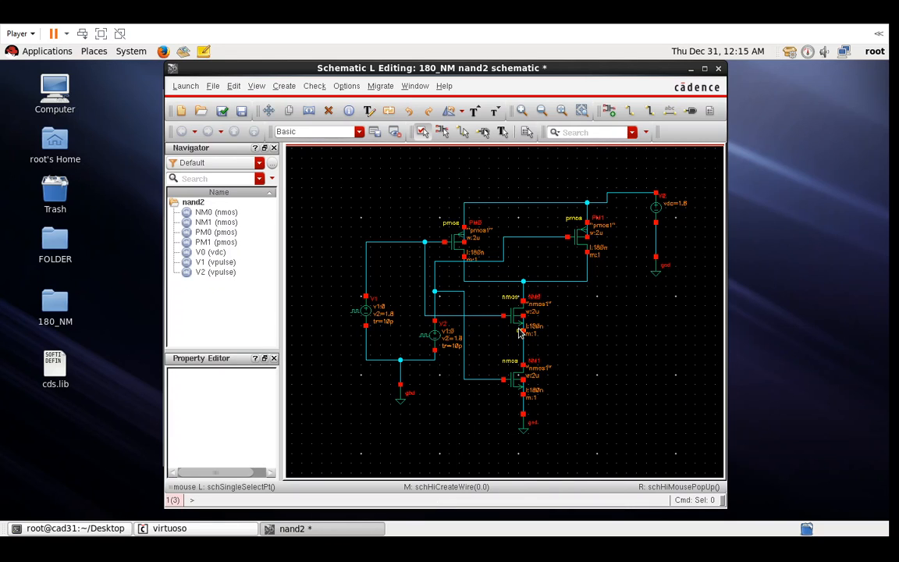
# - Select the V1 input net wiring to inspect it
pyautogui.click(384, 243)
pyautogui.click(384, 243)
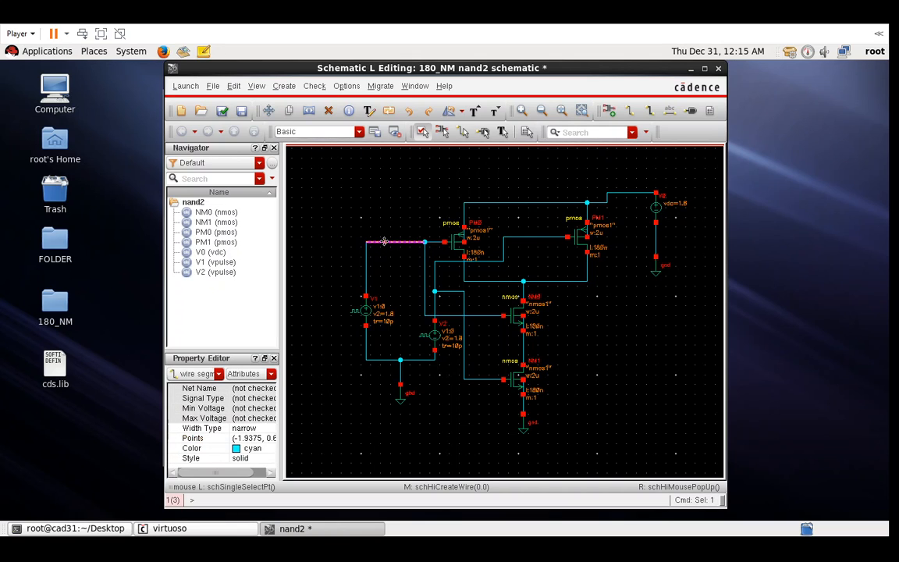
pyautogui.click(384, 242)
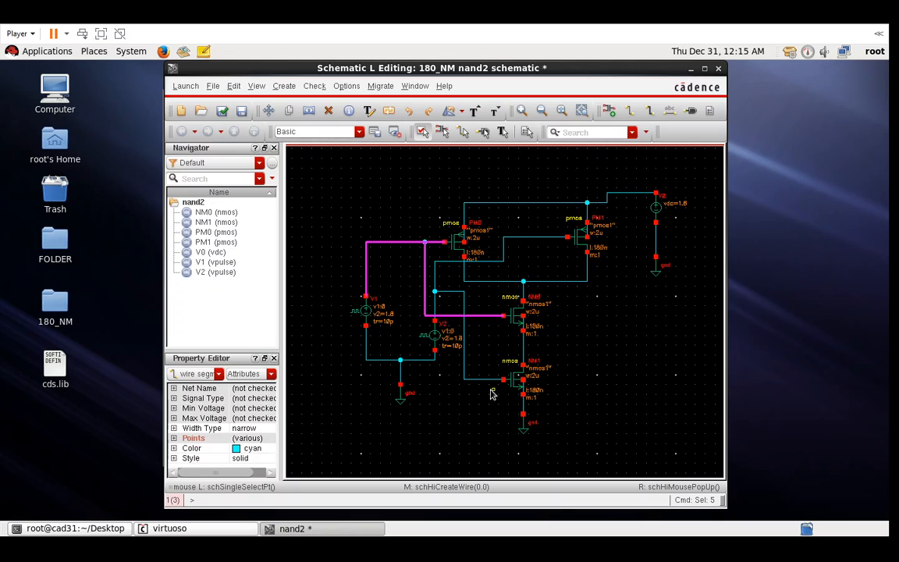
# - Inspect the V2 wiring to PM1 and NM1, deselect, then check and save nand2
pyautogui.keyDown('shift'); pyautogui.click(448, 261); pyautogui.keyUp('shift')
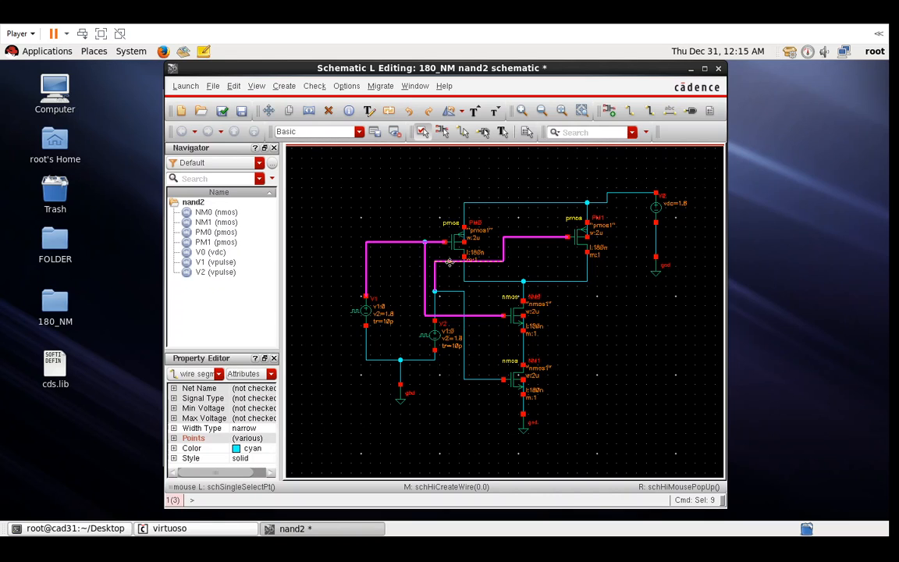
pyautogui.click(450, 263)
pyautogui.click(450, 262)
pyautogui.click(450, 263)
pyautogui.click(449, 262)
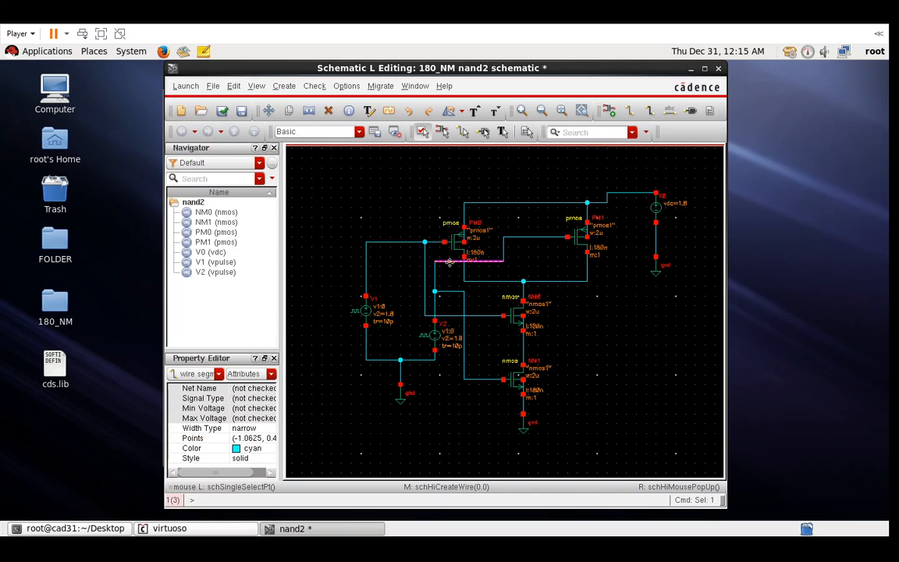
pyautogui.click(449, 262)
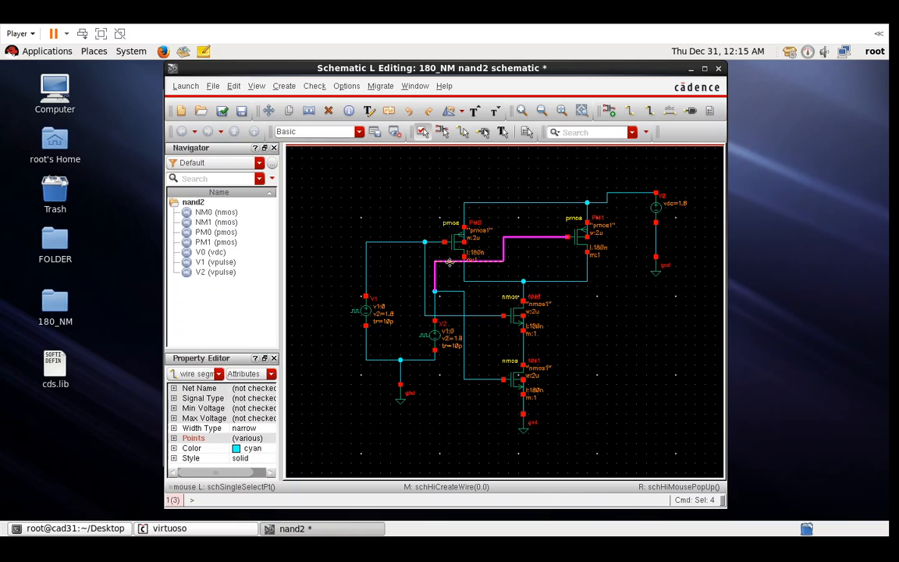
pyautogui.click(450, 262)
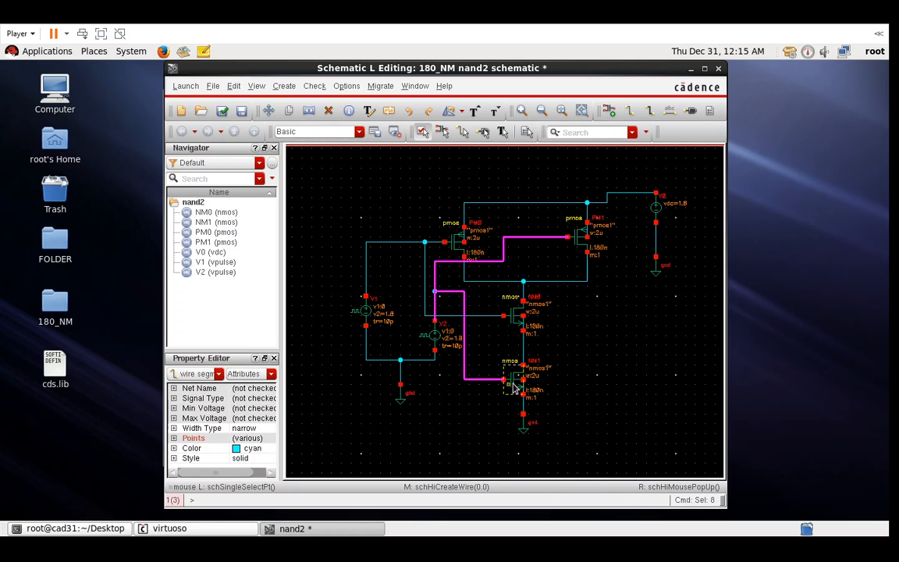
pyautogui.click(605, 386)
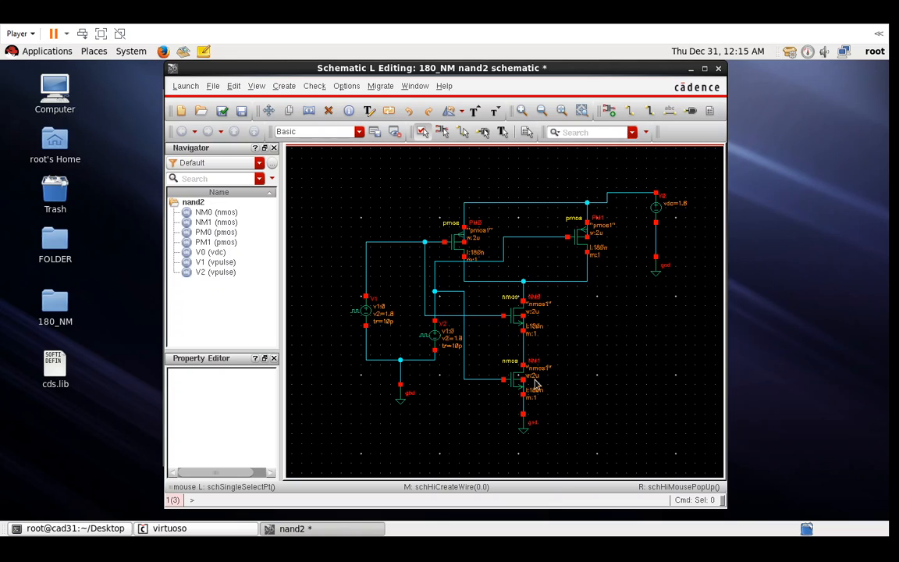
pyautogui.click(222, 112)
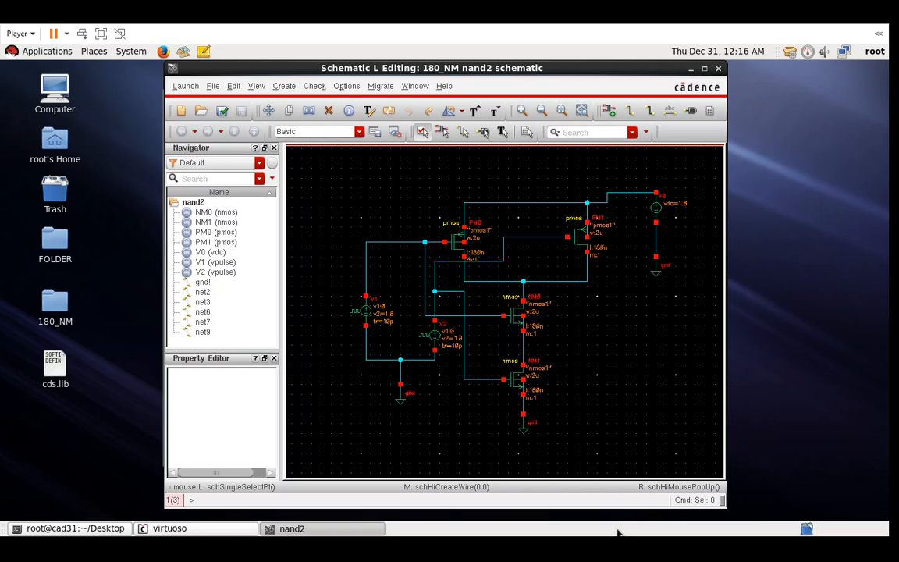
# - Launch ADE L for the nand2 schematic and move its window up and right
pyautogui.click(186, 86)
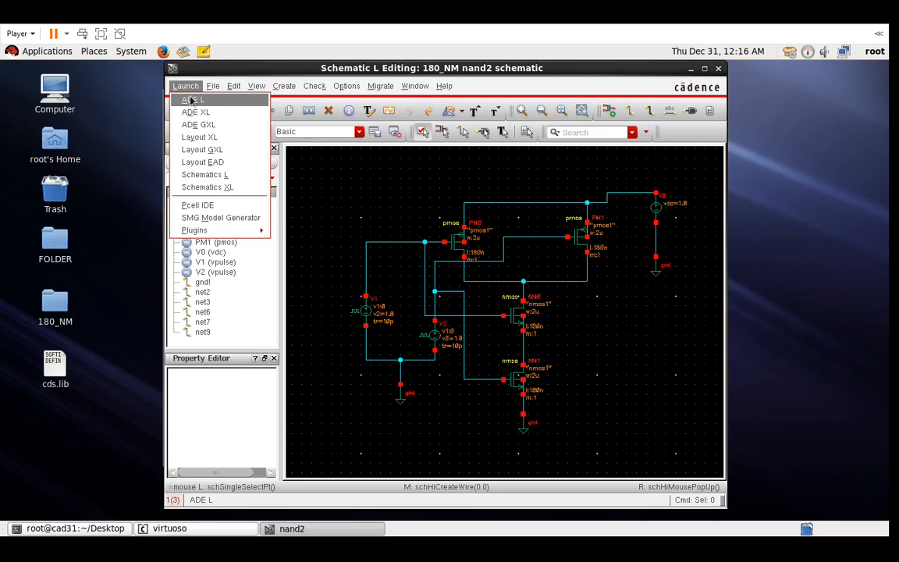
pyautogui.click(191, 100)
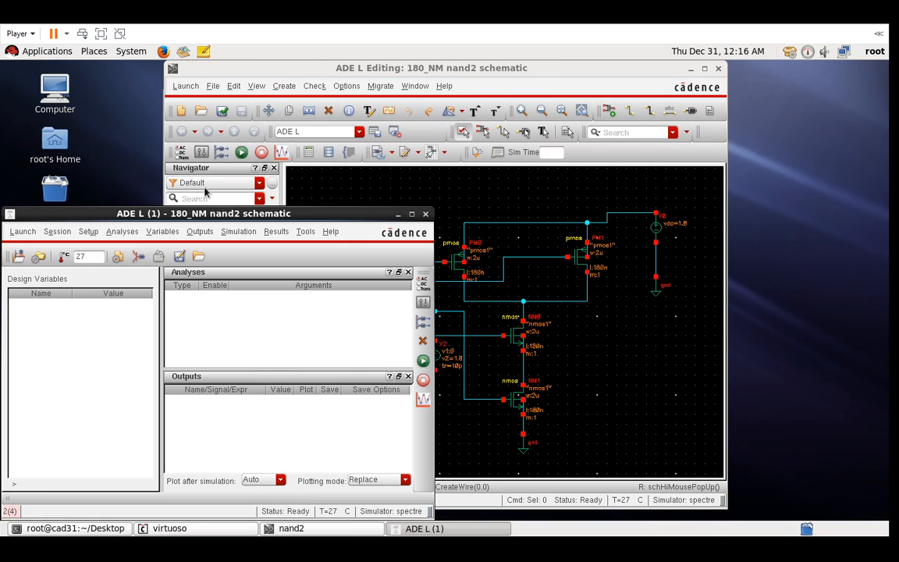
pyautogui.moveTo(215, 211); pyautogui.dragTo(363, 138)
# - Add an enabled transient analysis with 50n stop time and moderate accuracy
pyautogui.click(349, 156)
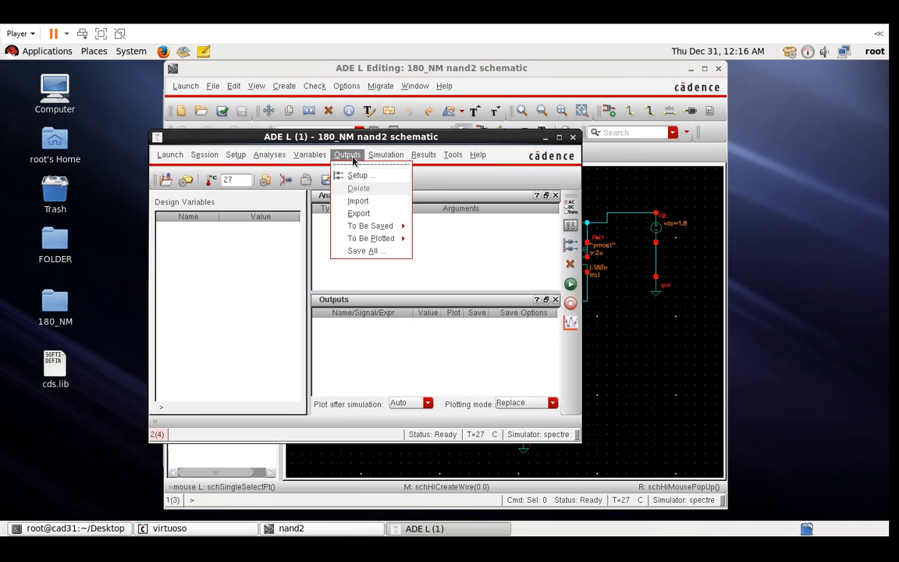
pyautogui.click(273, 175)
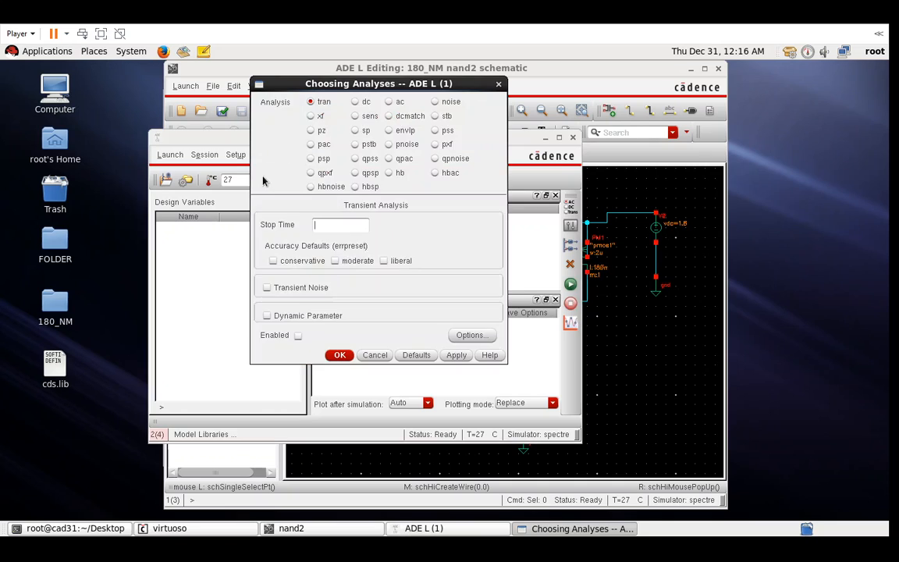
pyautogui.click(330, 226)
pyautogui.press('Tab')
pyautogui.click(335, 262)
pyautogui.click(341, 357)
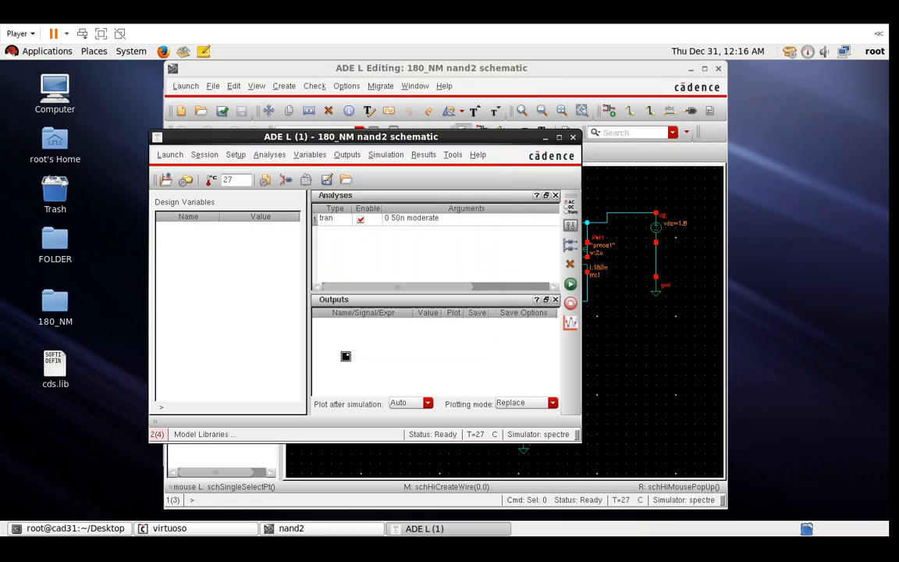
# - Choose Outputs > To Be Plotted > Select On Design
pyautogui.click(347, 155)
pyautogui.moveTo(371, 239)
pyautogui.click(442, 245)
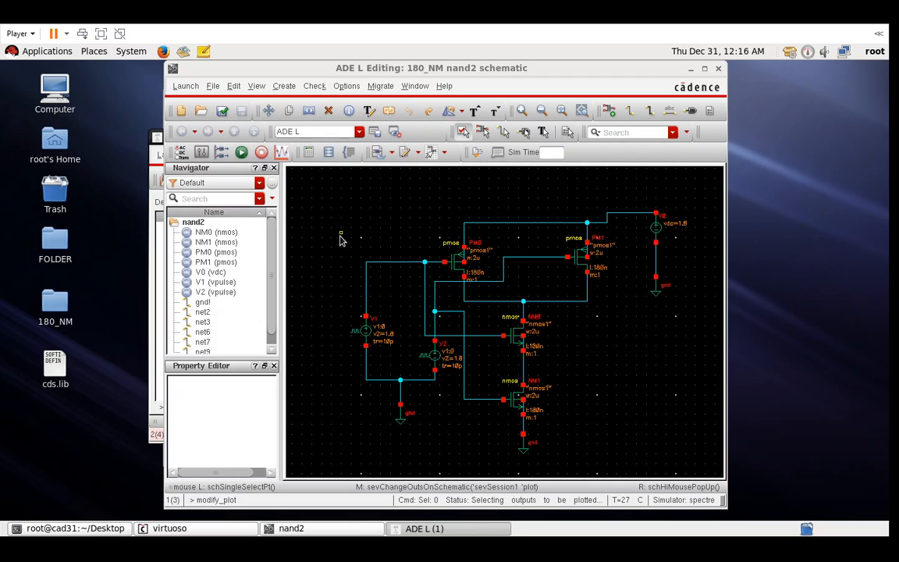
# - Pick net2, net3 and net7 on the schematic as outputs, then netlist and run
pyautogui.click(372, 264)
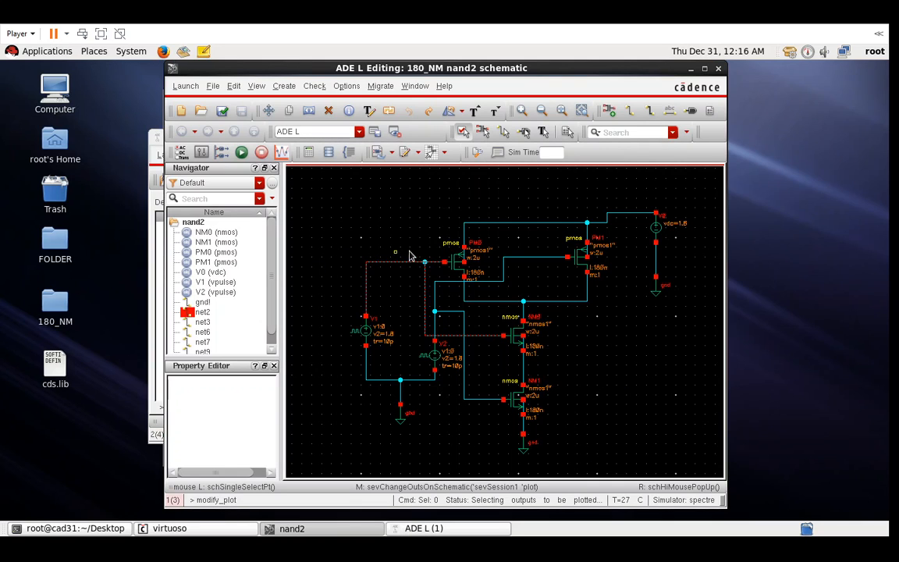
pyautogui.click(449, 283)
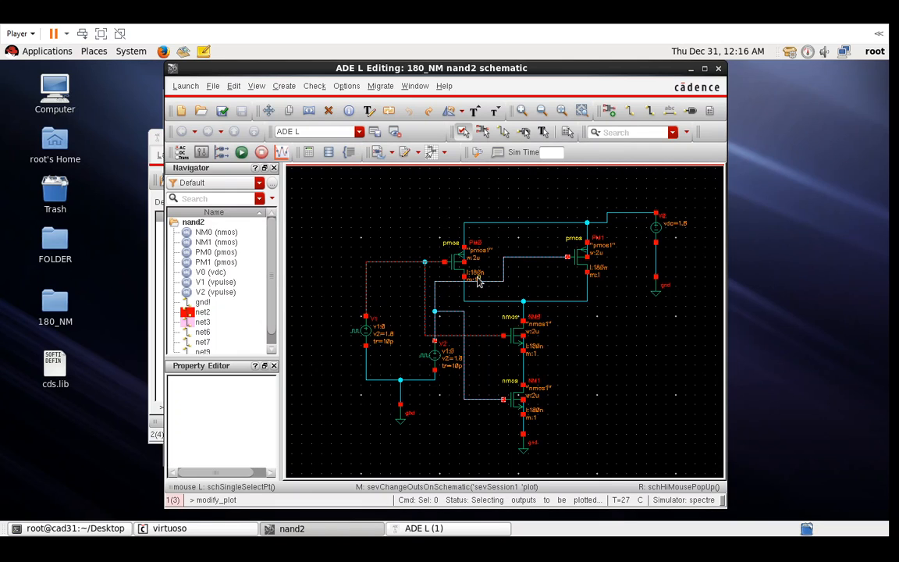
pyautogui.click(539, 300)
pyautogui.click(691, 70)
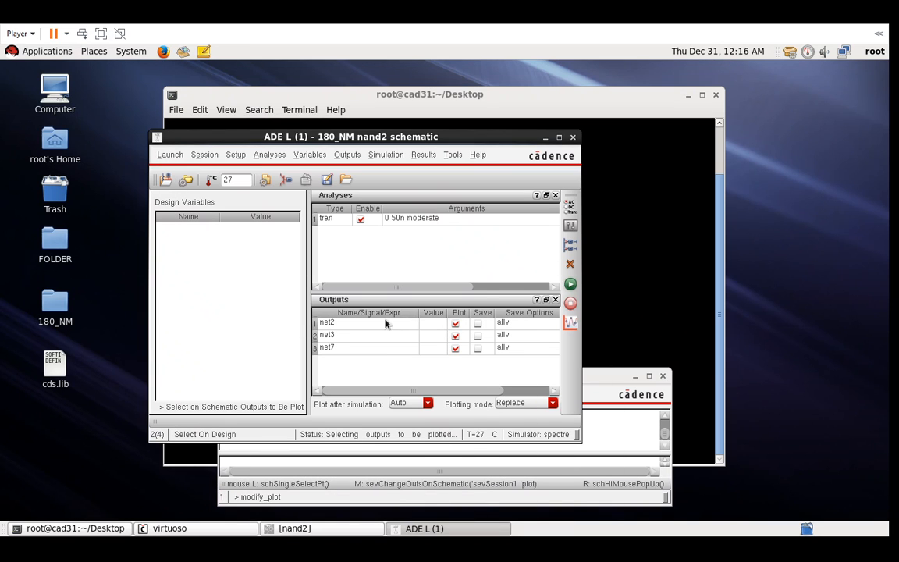
pyautogui.click(571, 284)
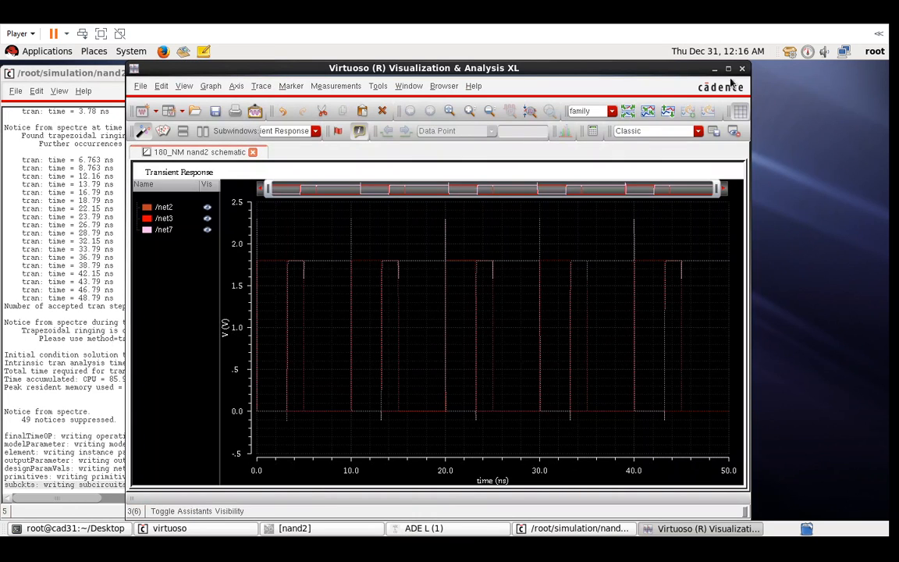
# - Split net2, net3 and net7 into separate strips, select net7's trace, and return to nand2
pyautogui.click(629, 114)
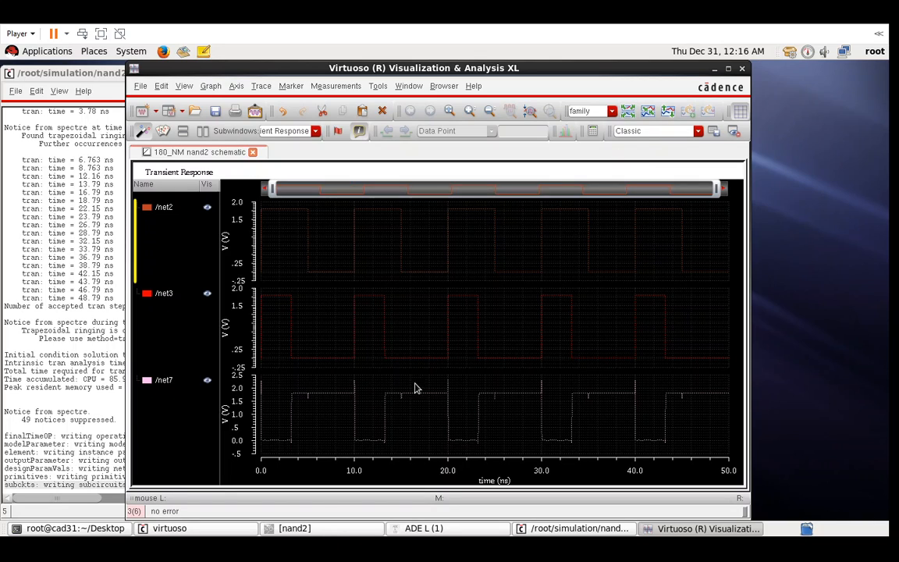
pyautogui.click(318, 398)
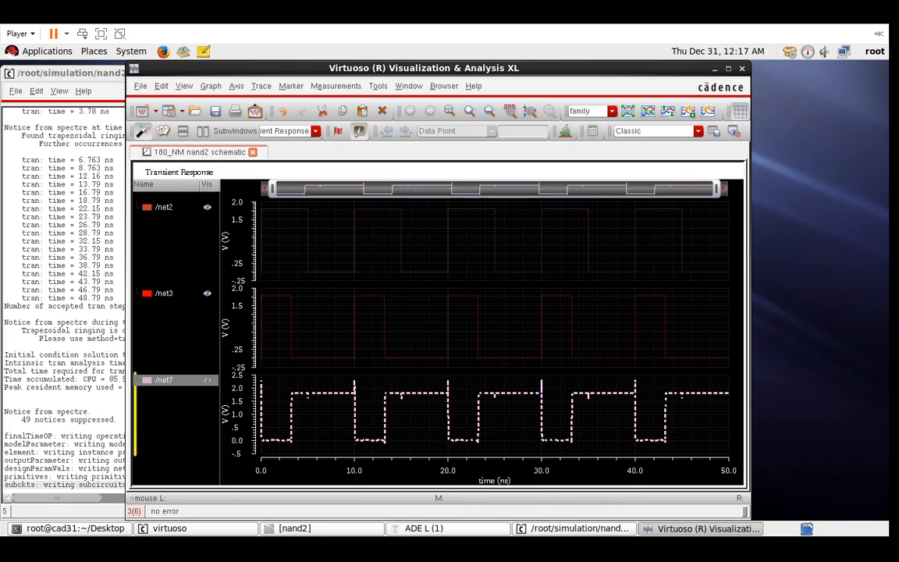
pyautogui.click(364, 530)
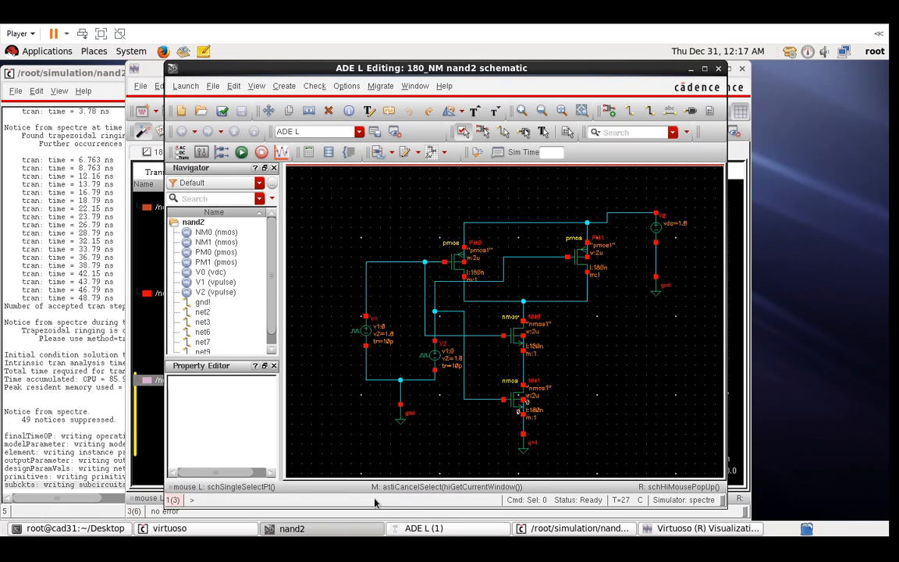
# - Edit V2's source properties, check and save, rerun, and split the waveforms into strips
pyautogui.click(434, 357)
pyautogui.press('q')
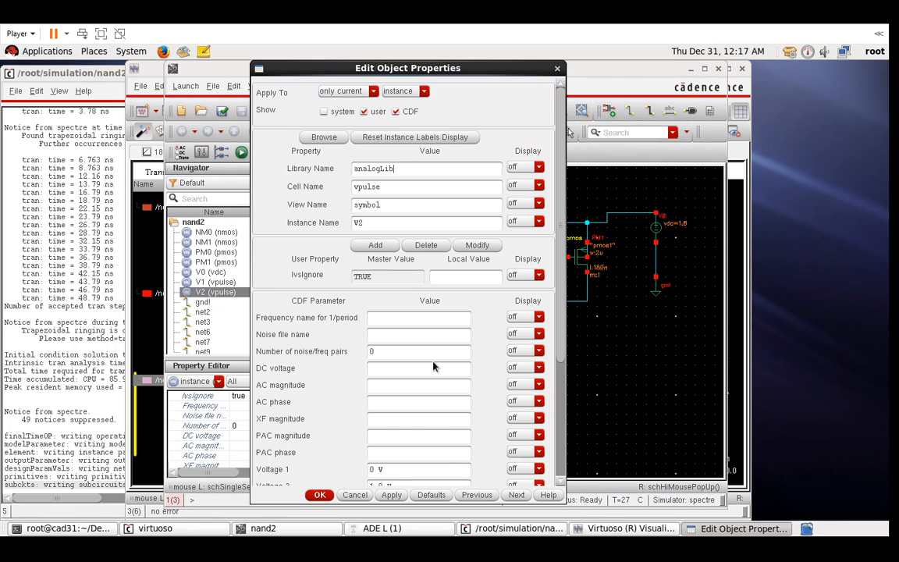
pyautogui.scroll(-3, 359, 402)
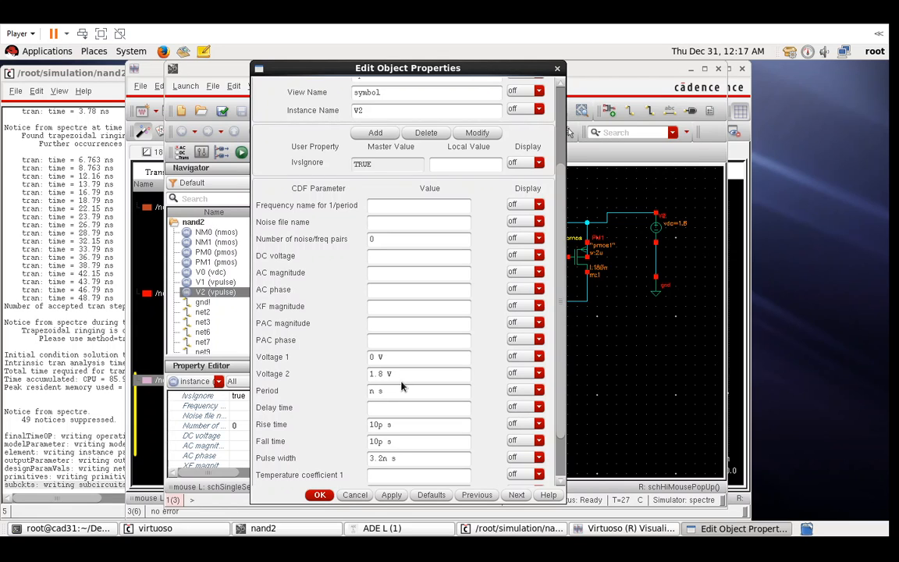
pyautogui.click(320, 495)
pyautogui.click(223, 112)
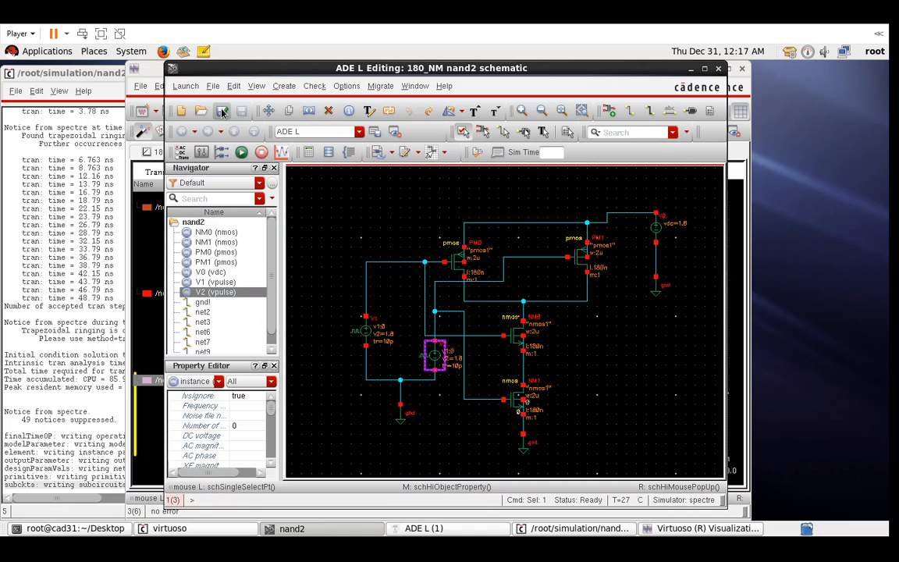
pyautogui.click(241, 153)
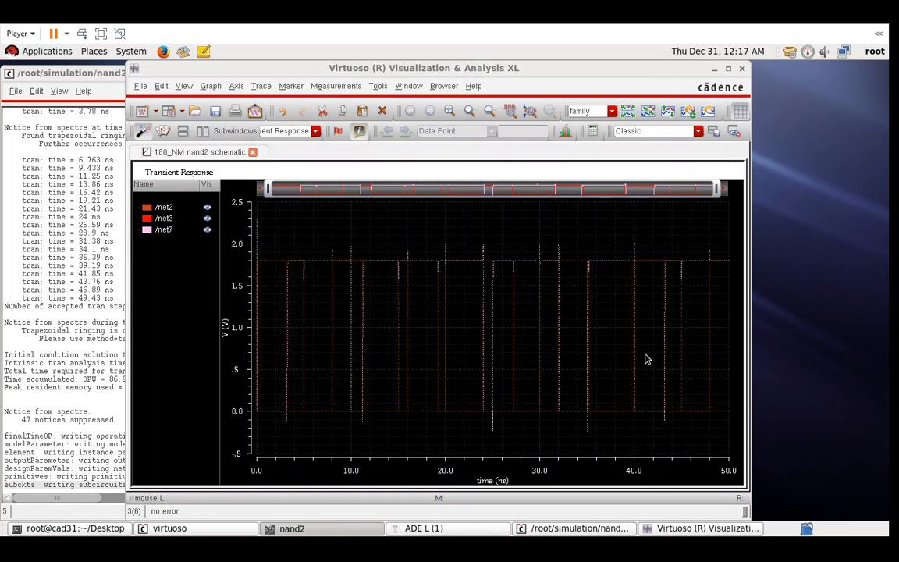
pyautogui.click(630, 113)
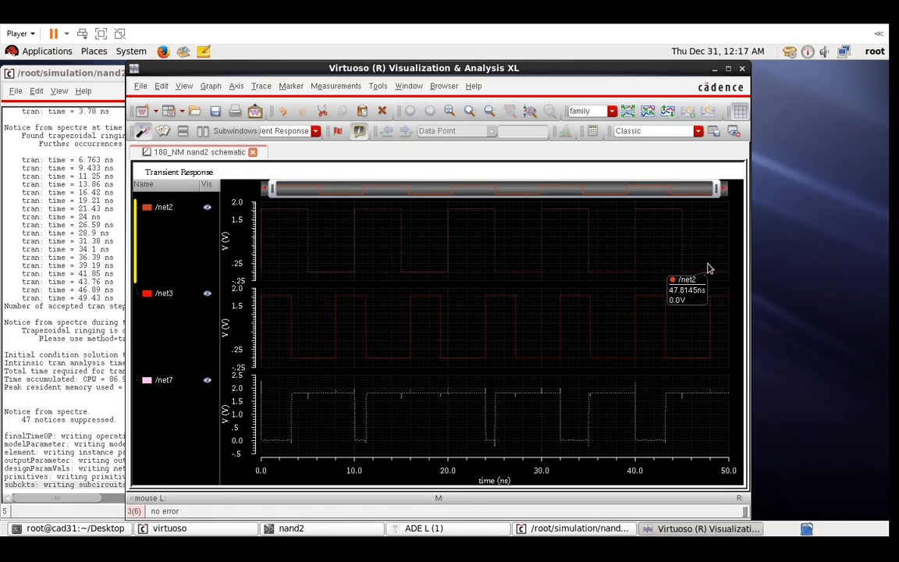
# - Set V2's pulse period to 10n, check and save, rerun, and split the strips again
pyautogui.click(324, 530)
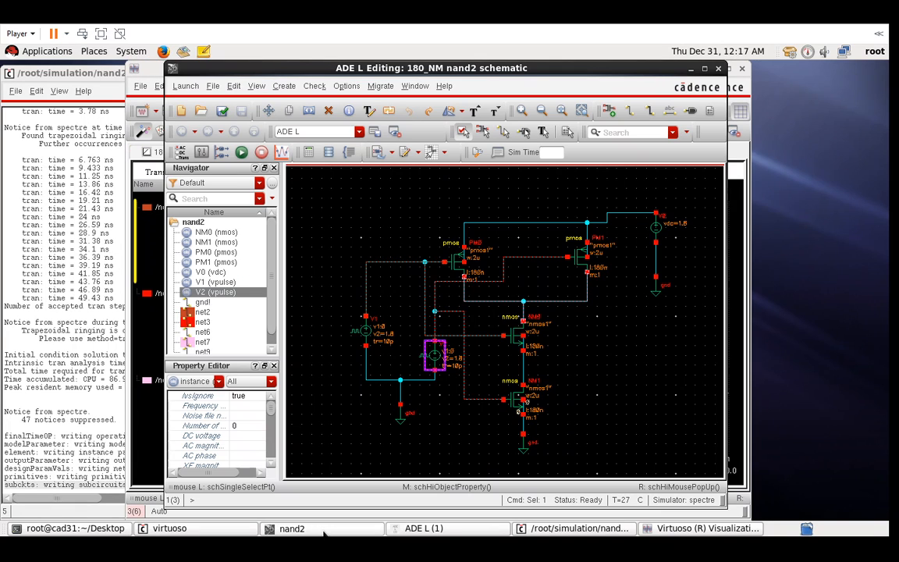
pyautogui.press('q')
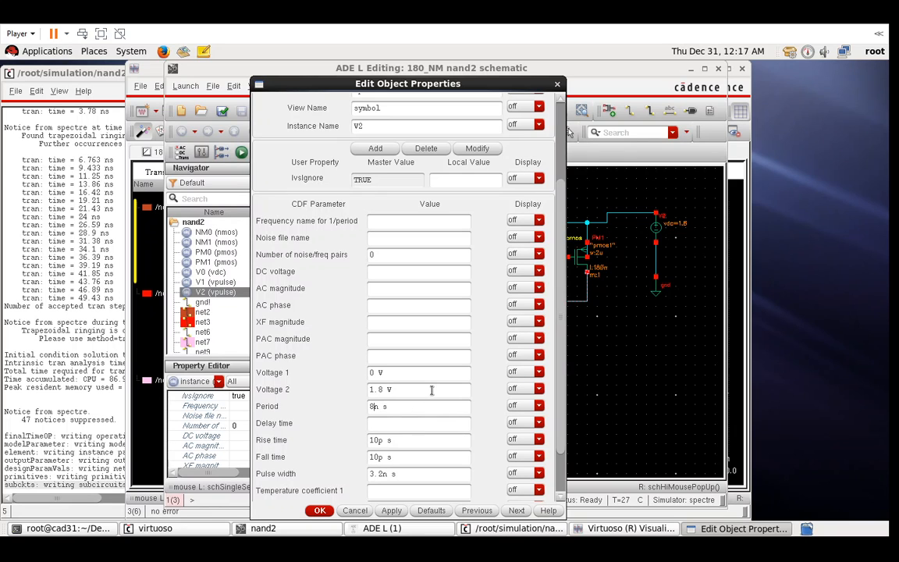
pyautogui.press('BackSpace')
pyautogui.write('10')
pyautogui.click(320, 511)
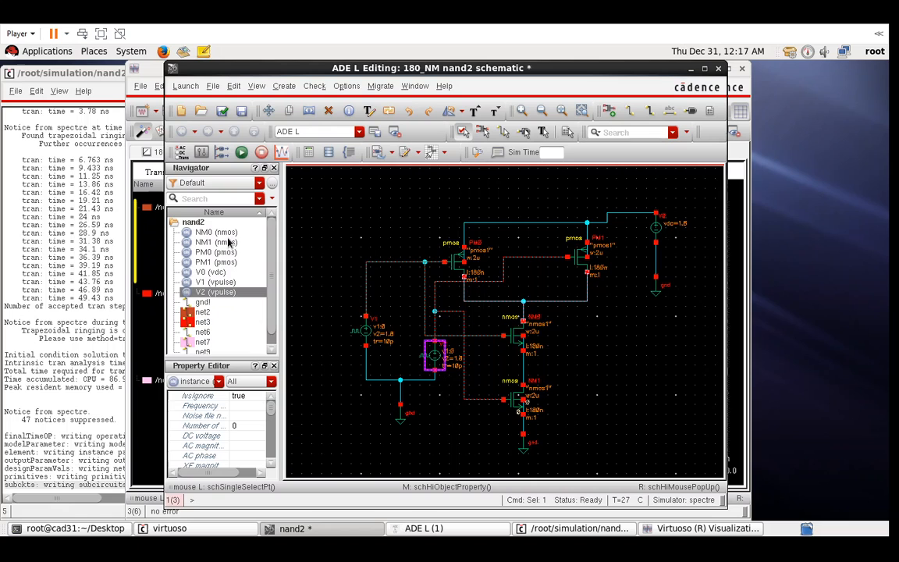
pyautogui.click(222, 110)
pyautogui.click(240, 152)
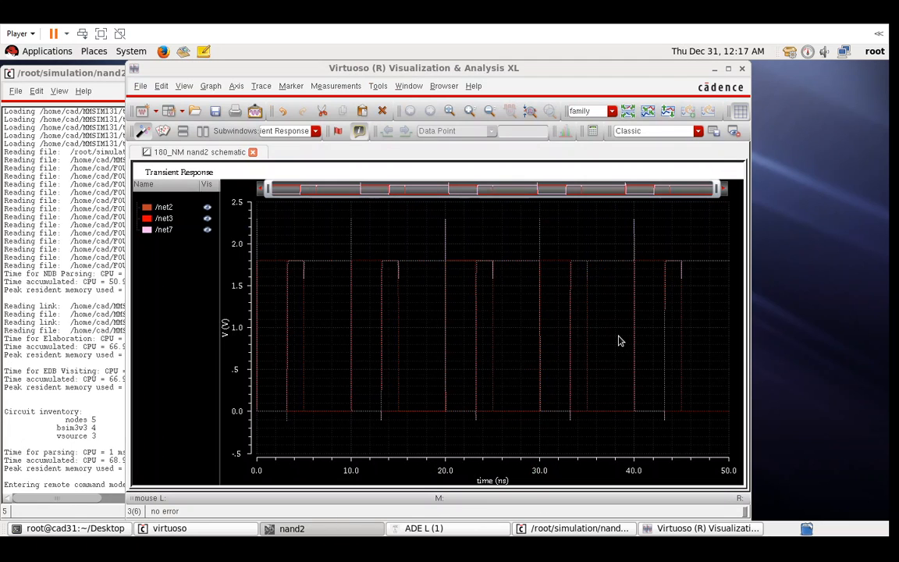
pyautogui.click(629, 113)
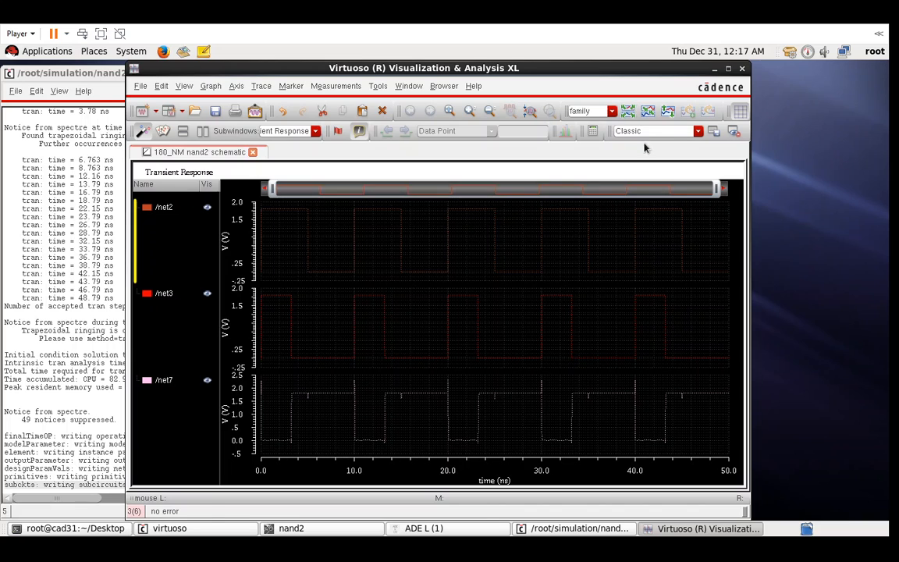
# - Maximize the waveform window and add a horizontal 0.9 V marker to the net2 strip
pyautogui.doubleClick(654, 68)
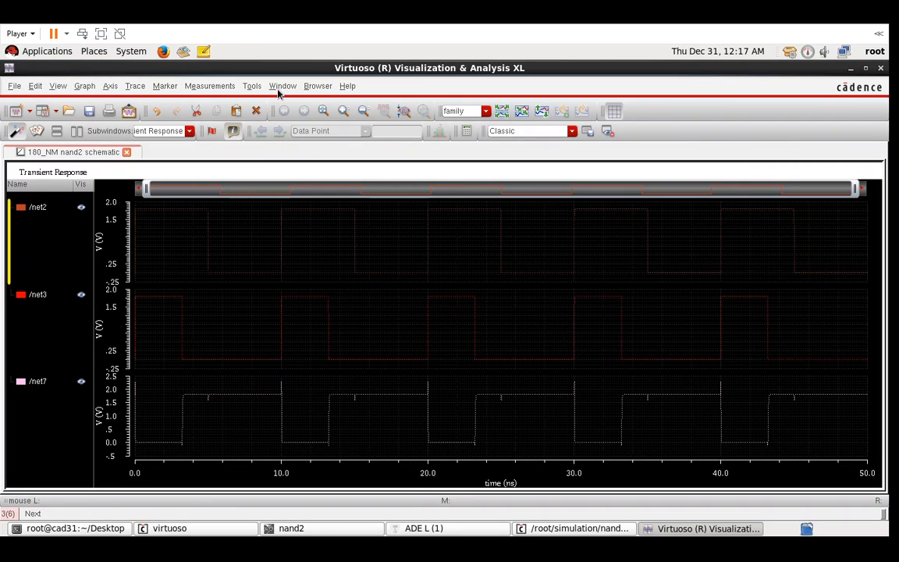
pyautogui.click(164, 86)
pyautogui.click(192, 138)
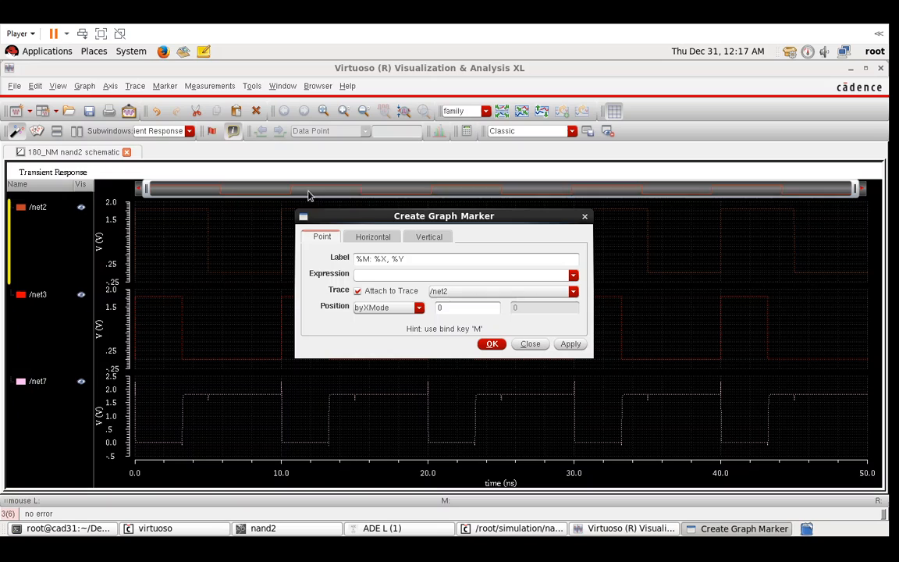
pyautogui.click(372, 236)
pyautogui.click(385, 257)
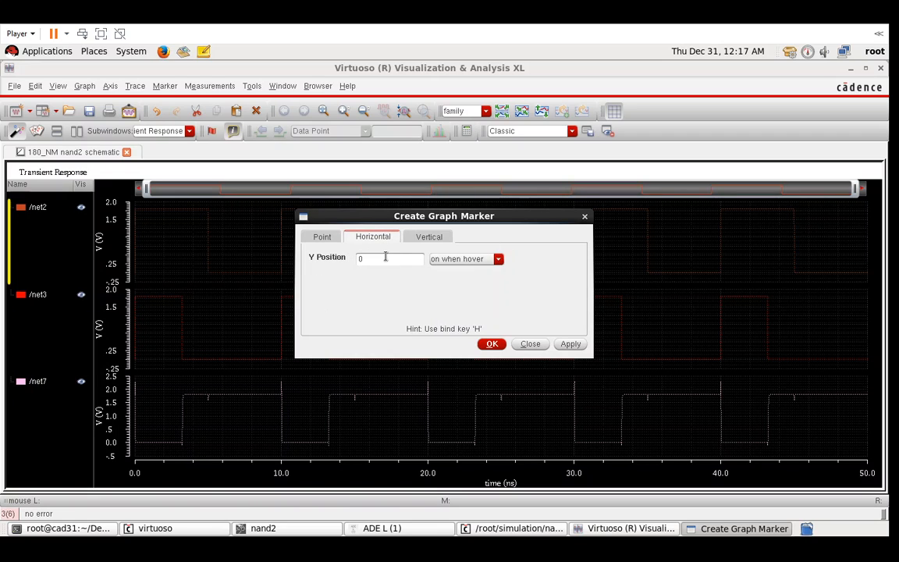
pyautogui.write('.9')
pyautogui.press('Return')
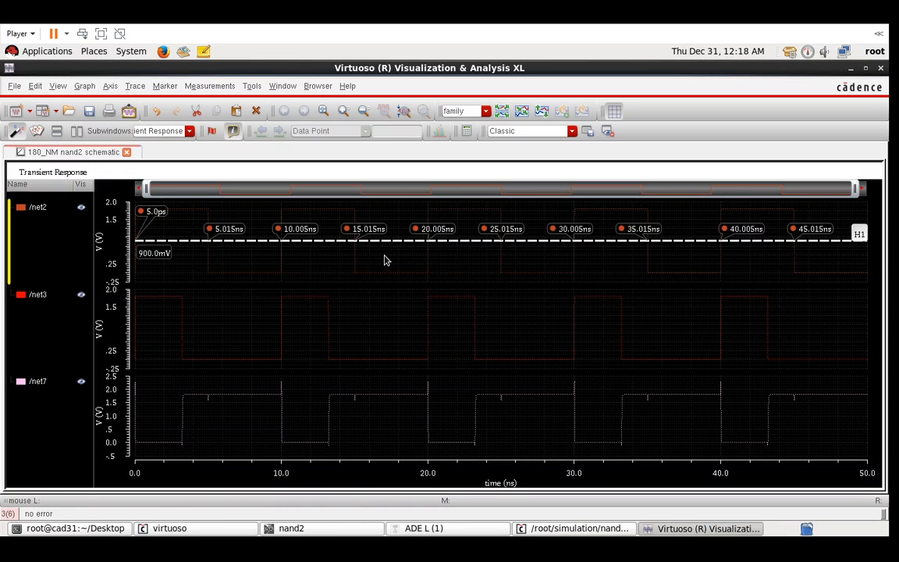
# - Add a second 0.9 V horizontal marker to the net3 strip
pyautogui.click(167, 85)
pyautogui.click(188, 134)
pyautogui.click(377, 262)
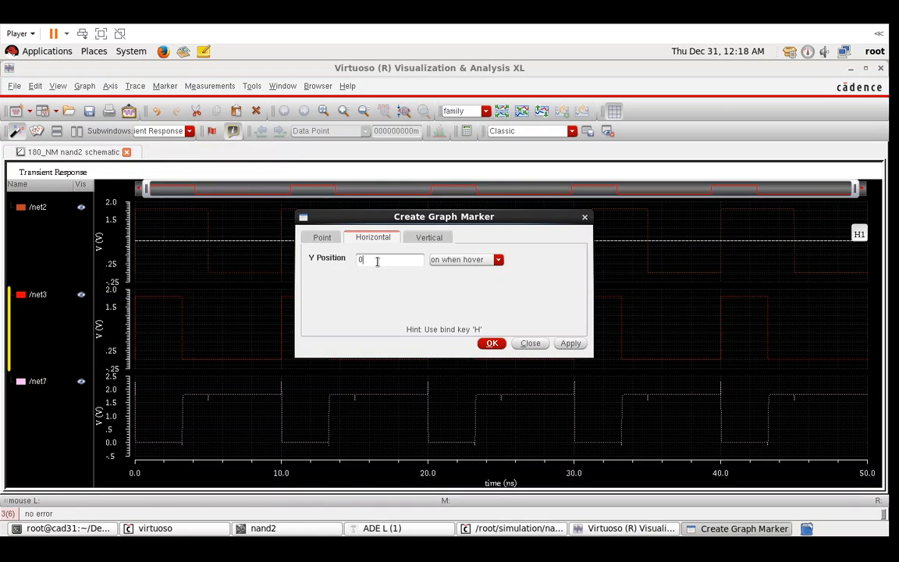
pyautogui.press('Return')
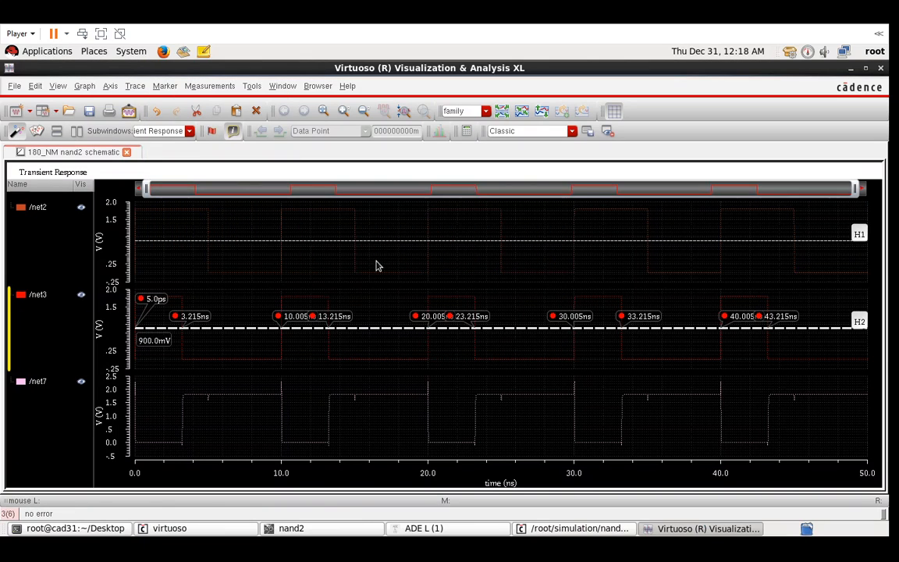
# - Add a 900 mV horizontal marker to net7, showing its crossing times
pyautogui.click(165, 85)
pyautogui.click(188, 138)
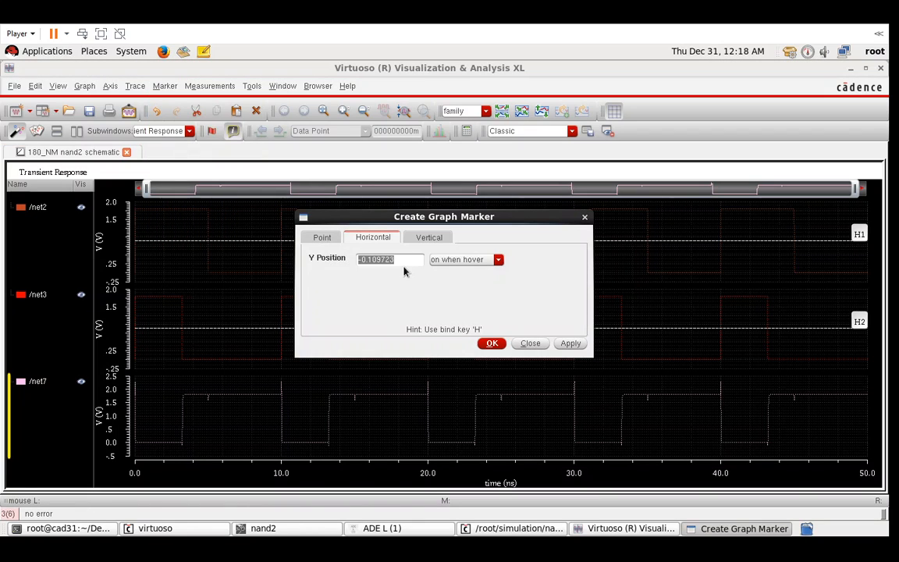
pyautogui.write('0.9')
pyautogui.press('Return')
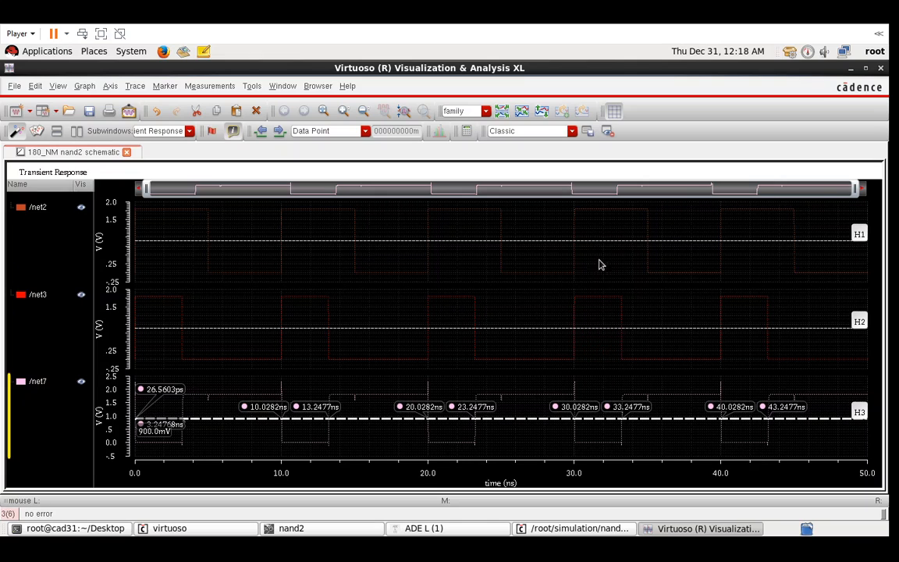
pyautogui.click(643, 329)
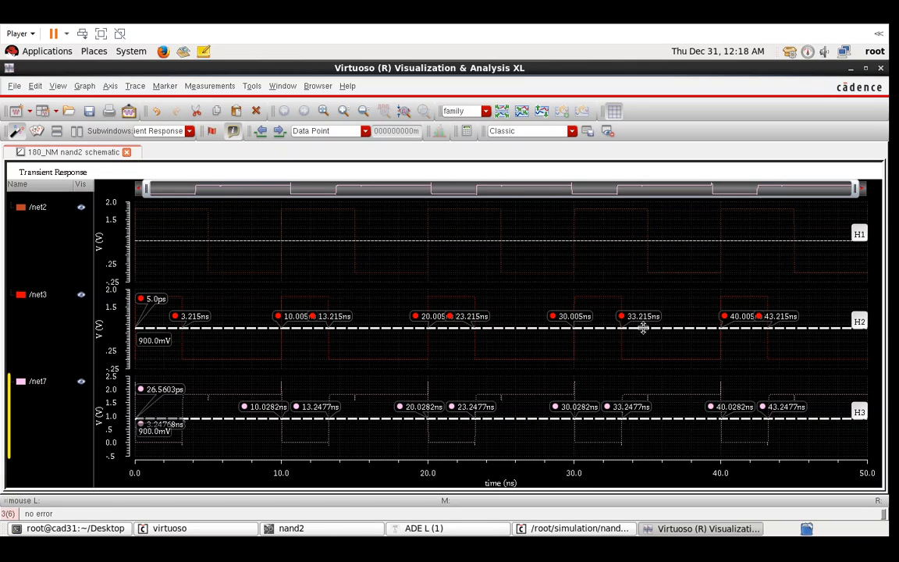
pyautogui.click(582, 241)
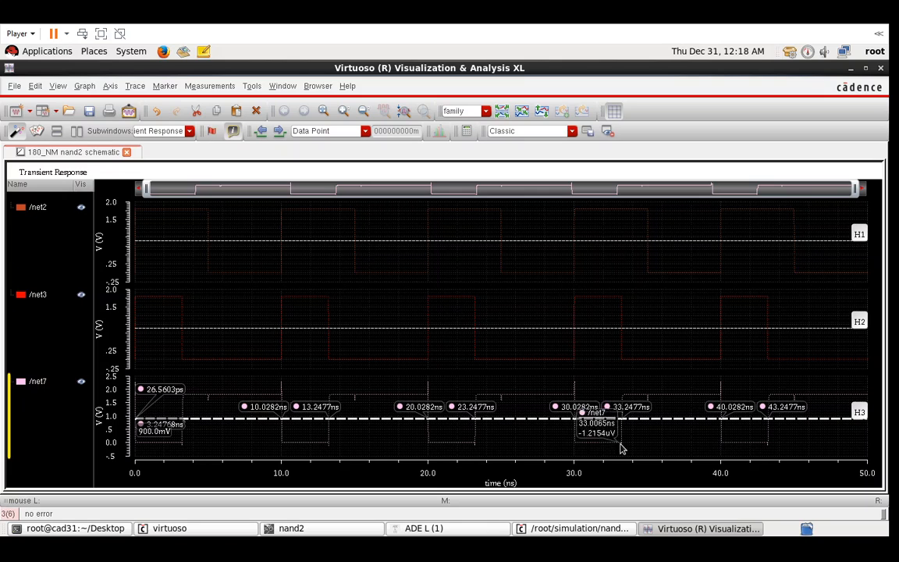
pyautogui.moveTo(623, 324)
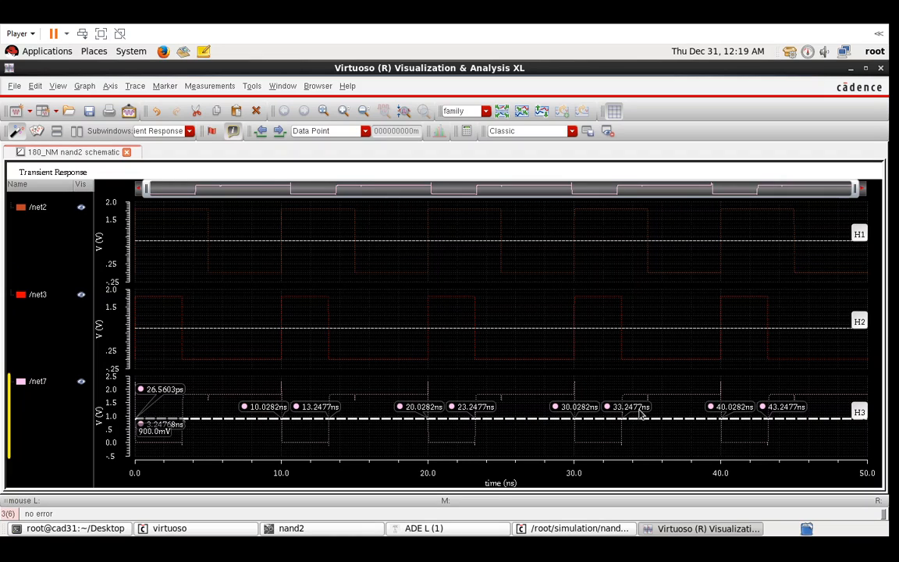
pyautogui.click(632, 329)
pyautogui.moveTo(715, 396)
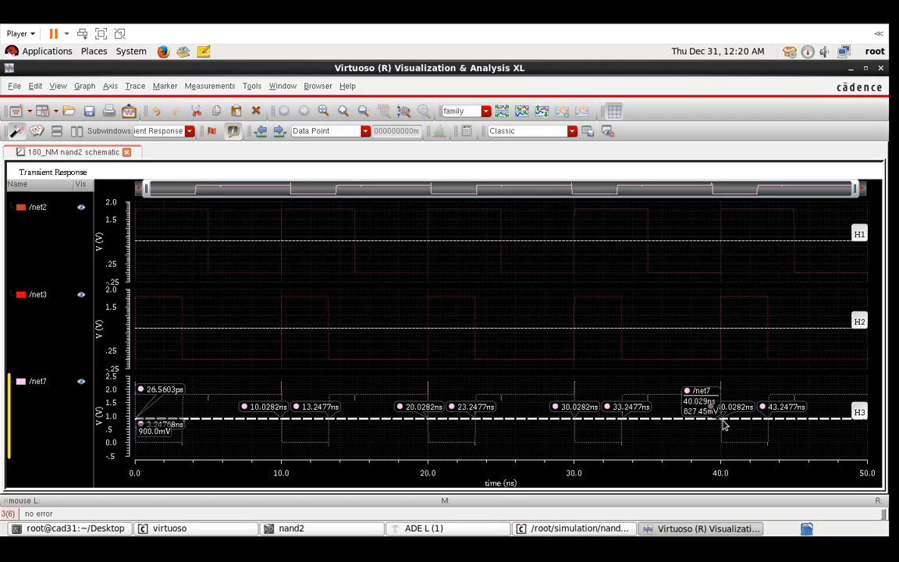
pyautogui.click(722, 240)
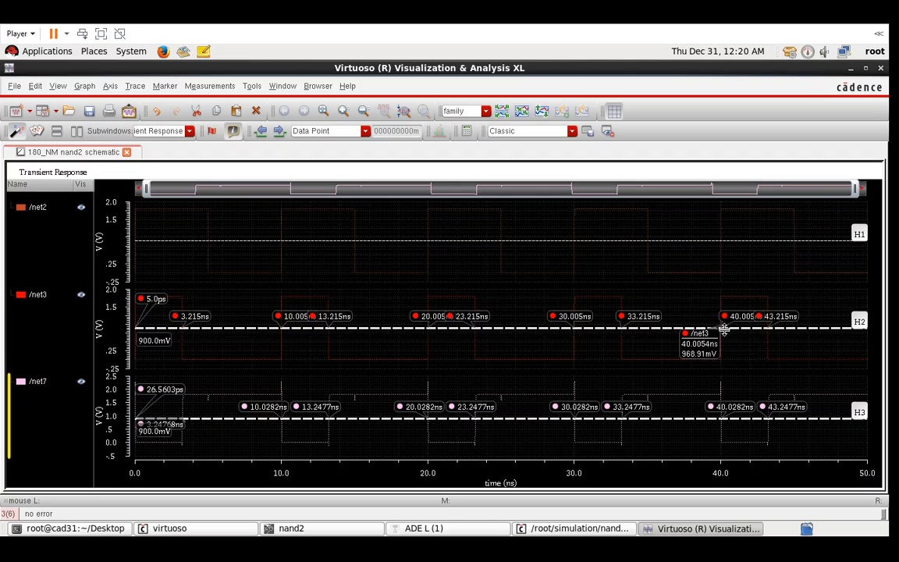
pyautogui.click(724, 328)
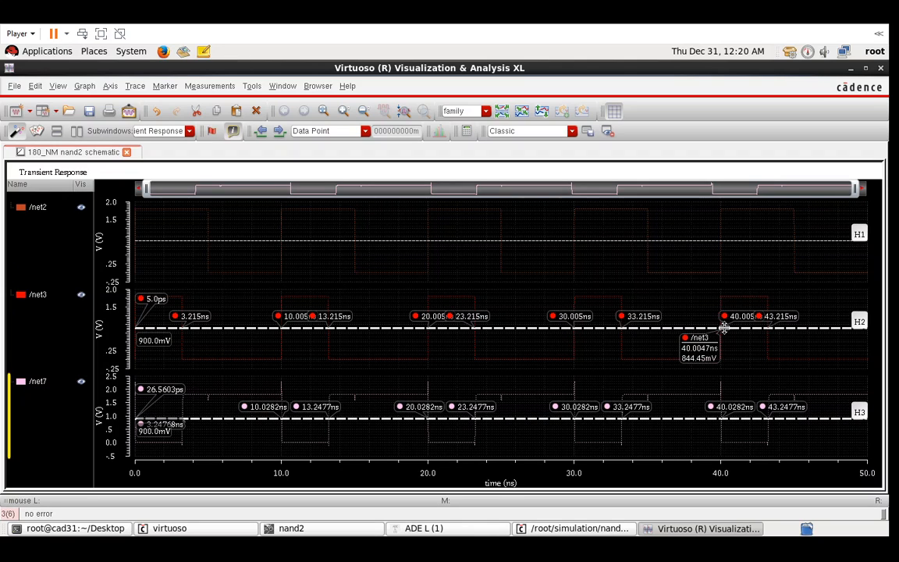